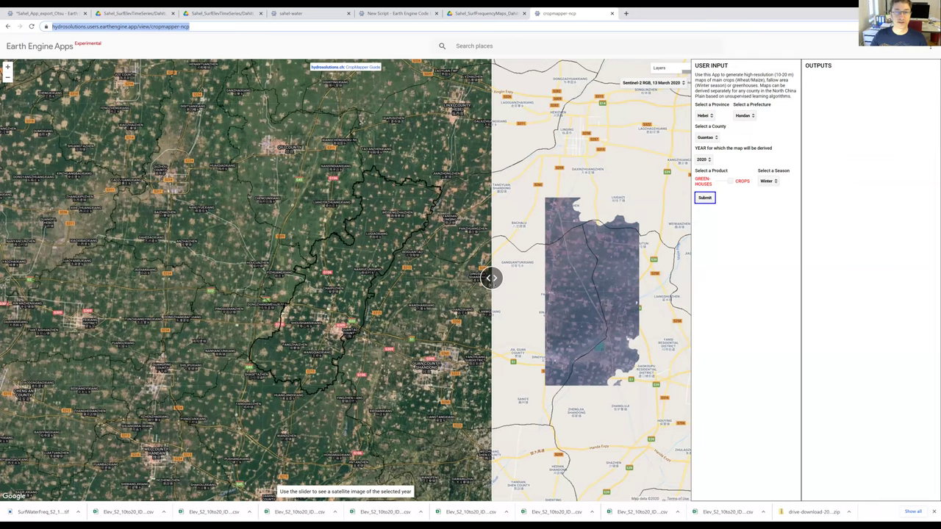
Swipe the divider to expose the 13 March 2020 Sentinel-2 image and list its image dates.
left_click_drag(491, 278, 483, 296)
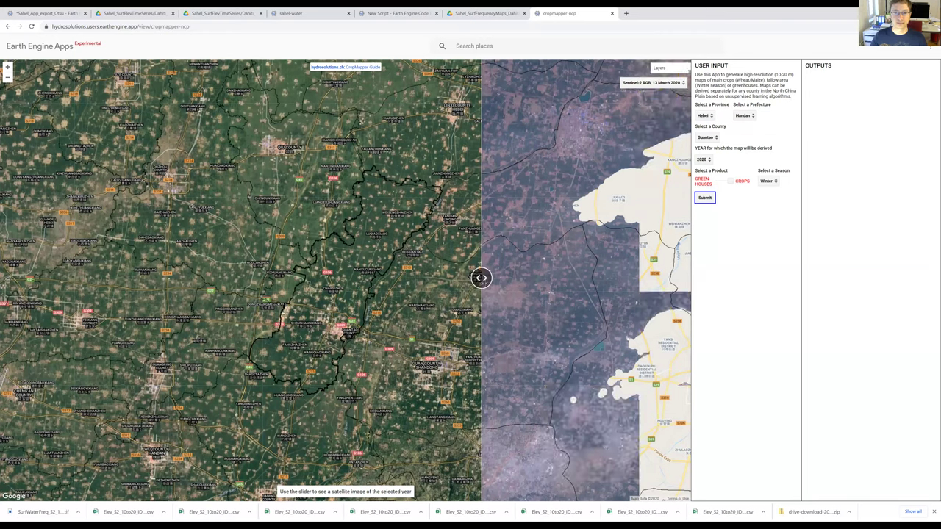
left_click_drag(480, 278, 479, 295)
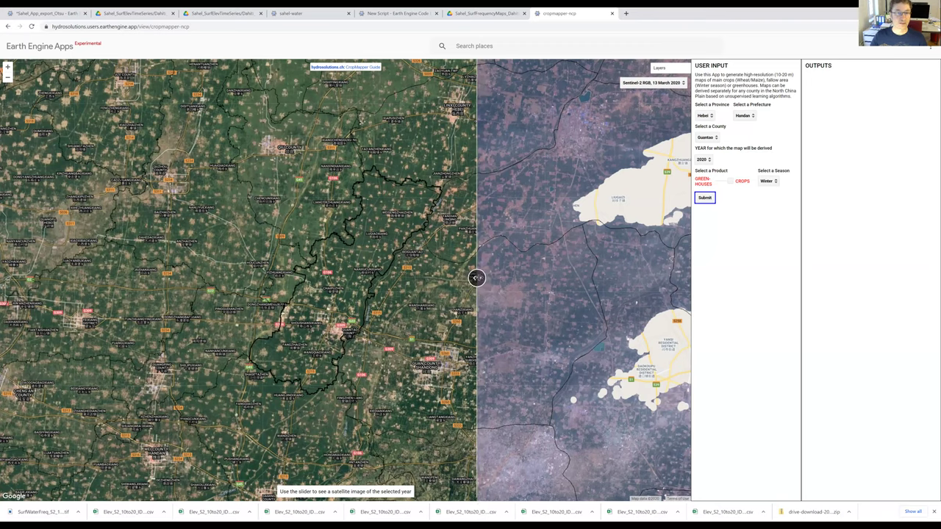
left_click_drag(476, 278, 497, 279)
left_click_drag(259, 294, 522, 307)
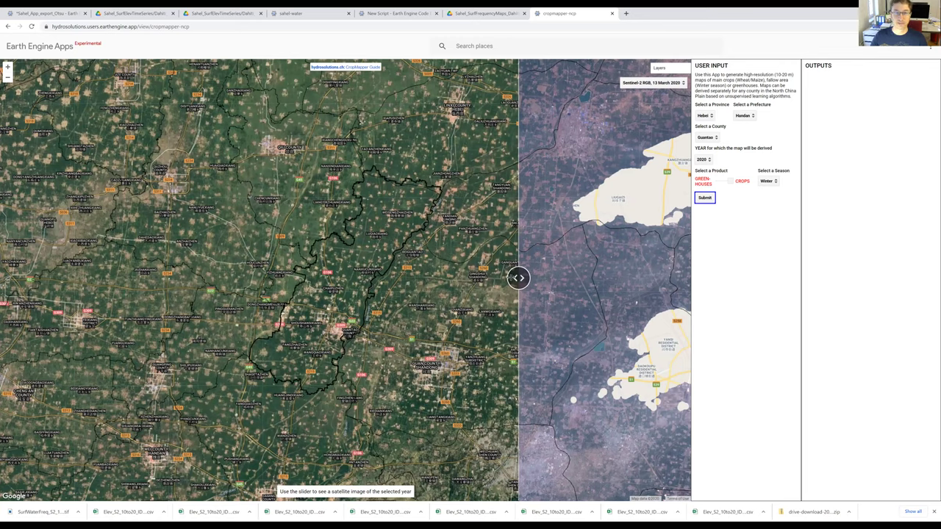
left_click_drag(518, 278, 253, 308)
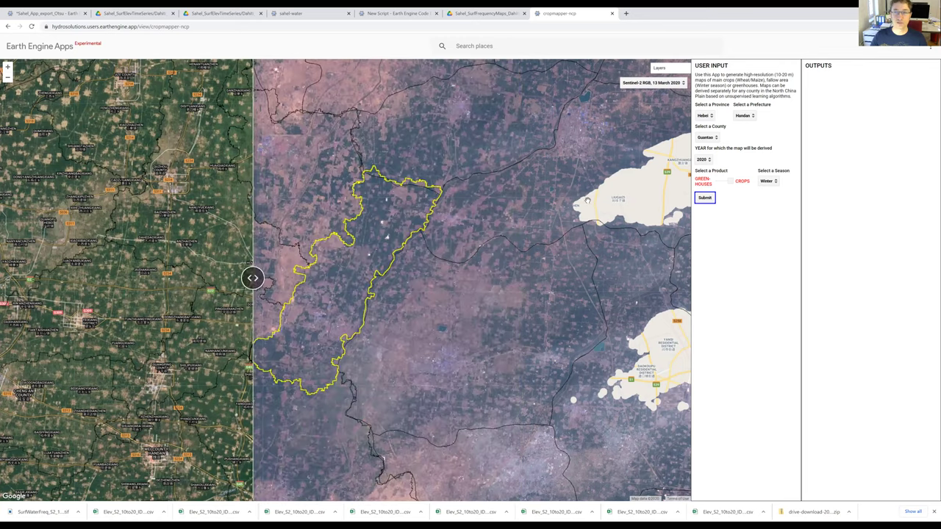
left_click(647, 83)
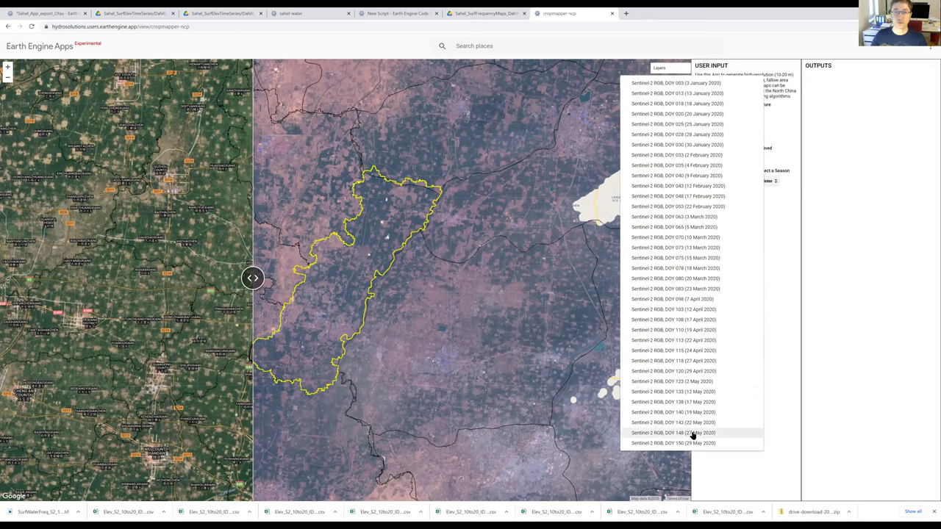
Switch the comparison to the DOY 148 (27 May 2020) scene and swipe the basemap across the map.
left_click(680, 227)
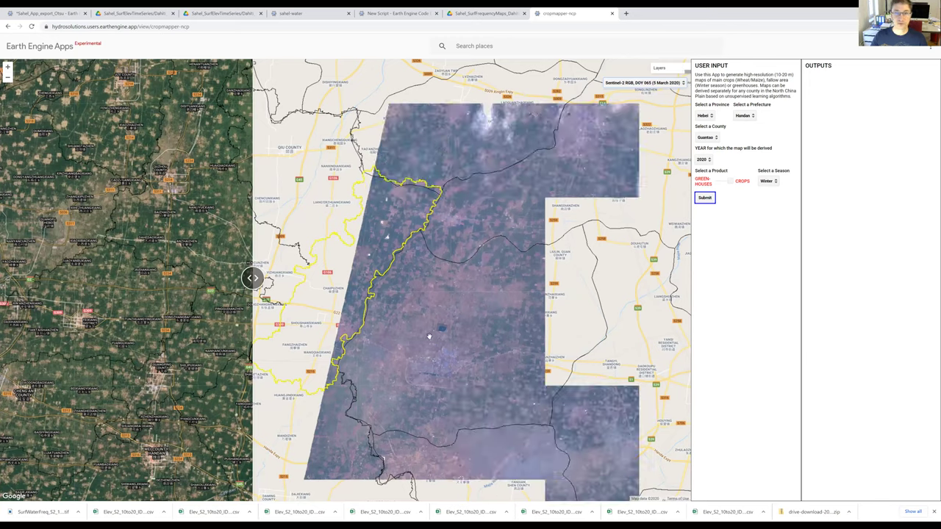
left_click(651, 83)
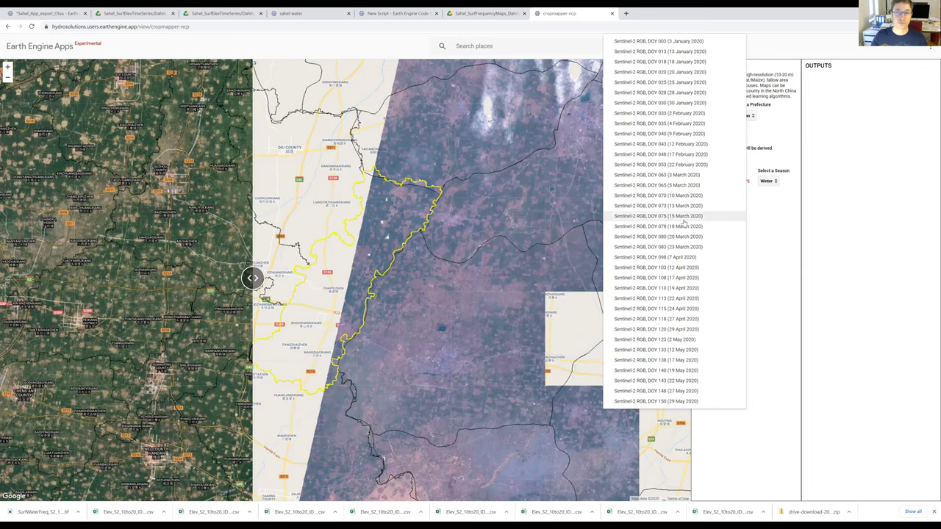
left_click(669, 391)
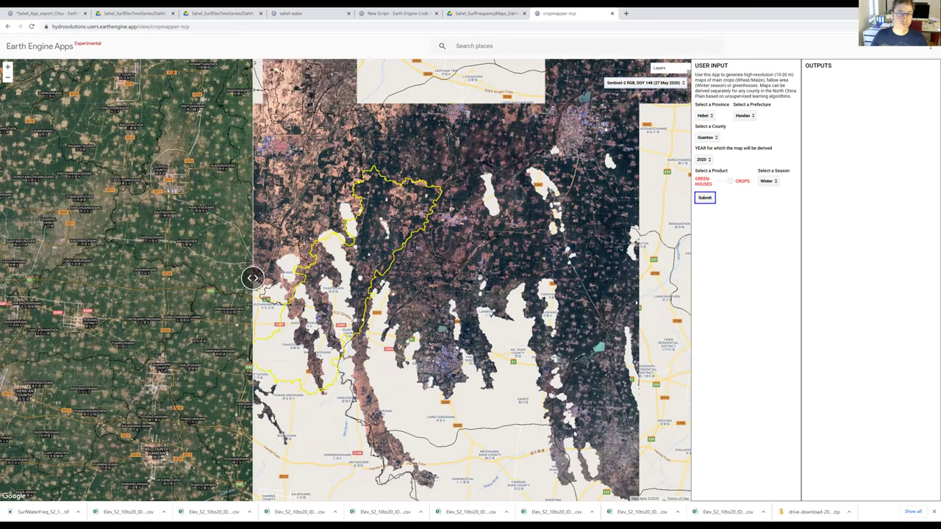
left_click_drag(252, 278, 452, 278)
left_click_drag(494, 302, 691, 305)
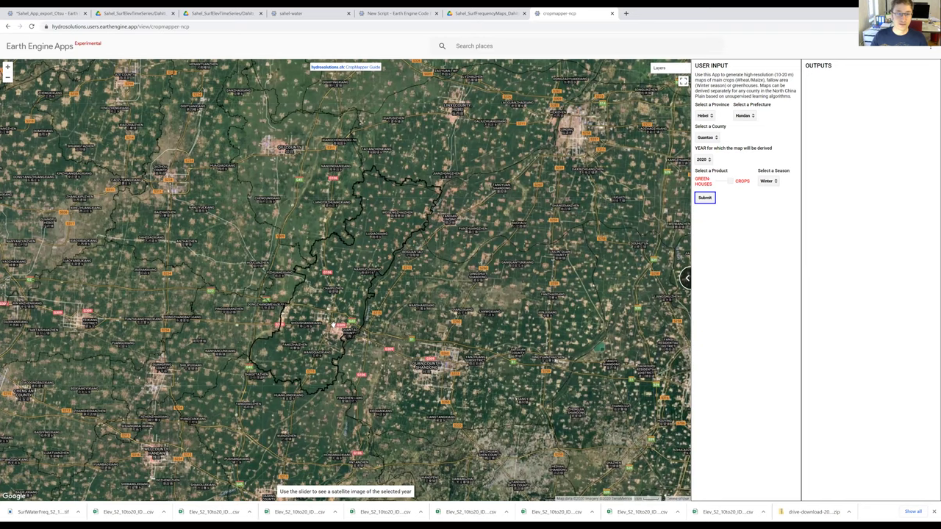
Zoom into Guantao's villages and fields, splitting the view between basemap and 27 May Sentinel-2 imagery.
scroll(332, 325, "up", 2)
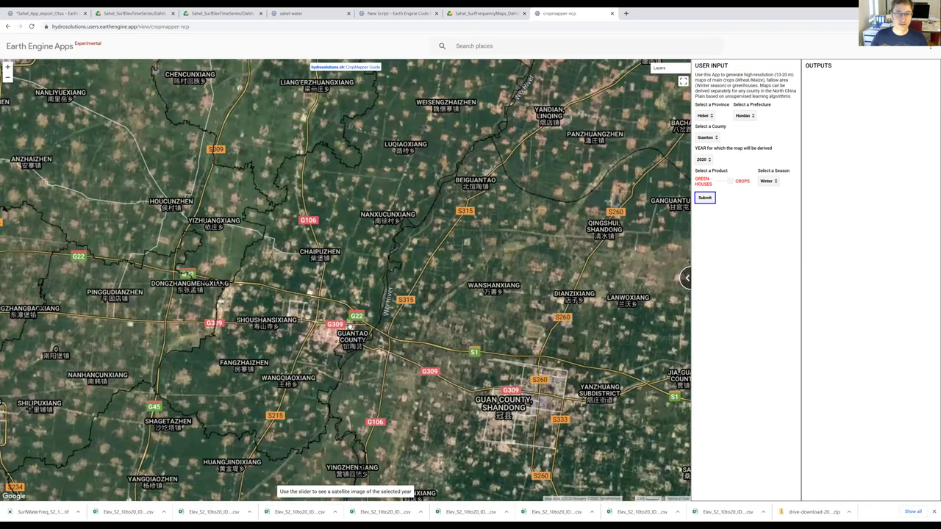
scroll(349, 326, "up", 3)
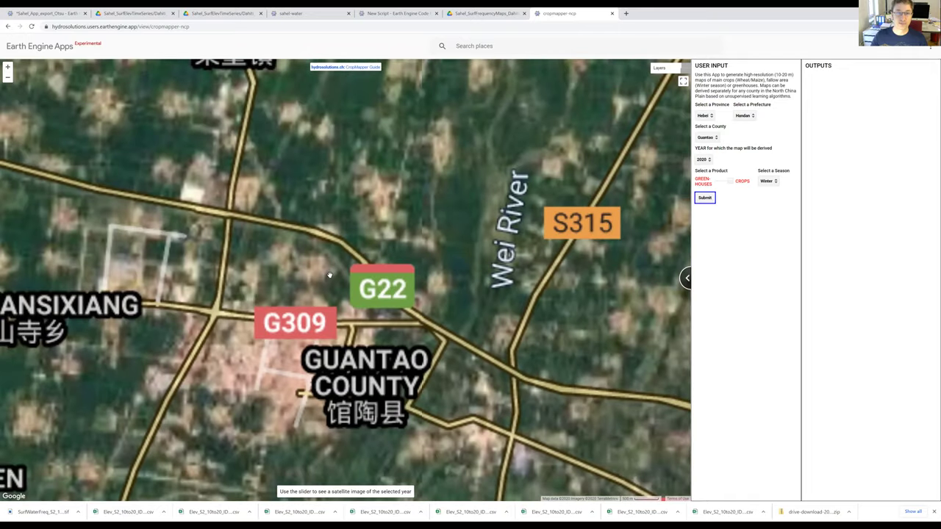
scroll(330, 277, "up", 3)
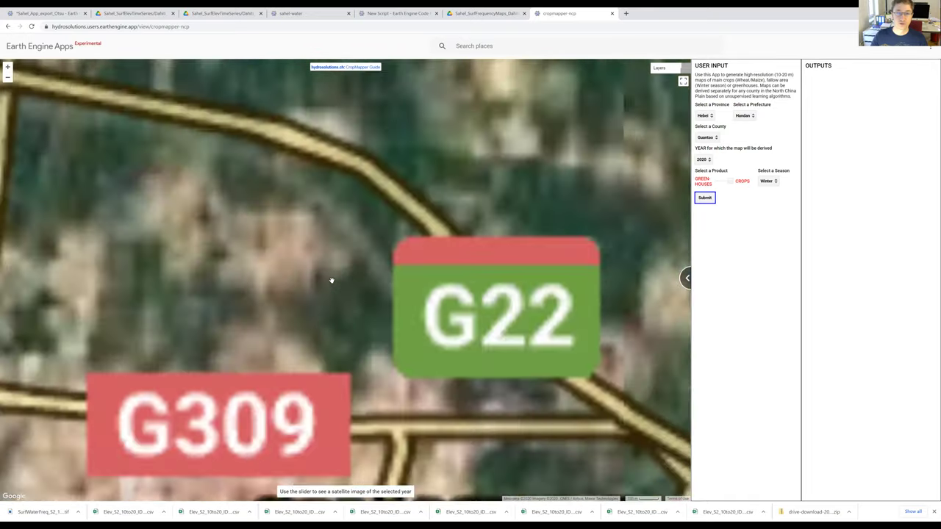
scroll(332, 280, "up", 1)
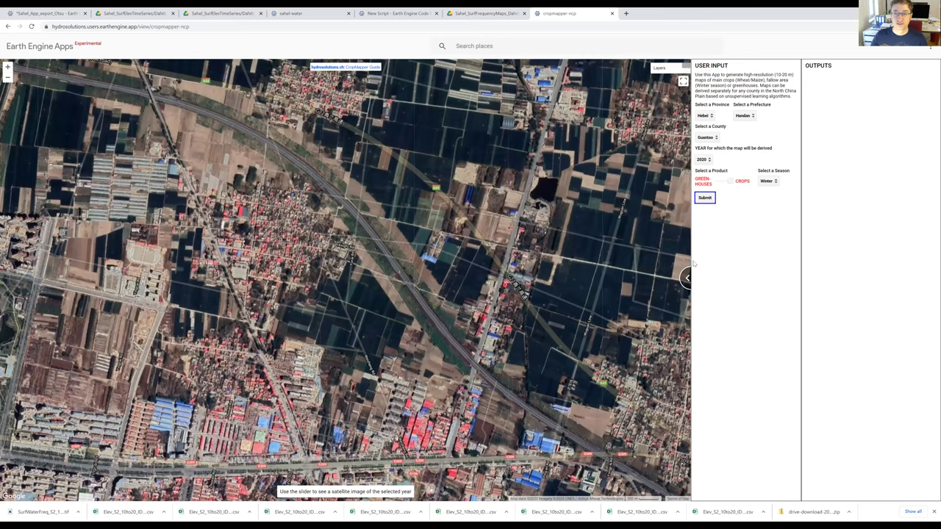
left_click_drag(686, 277, 555, 278)
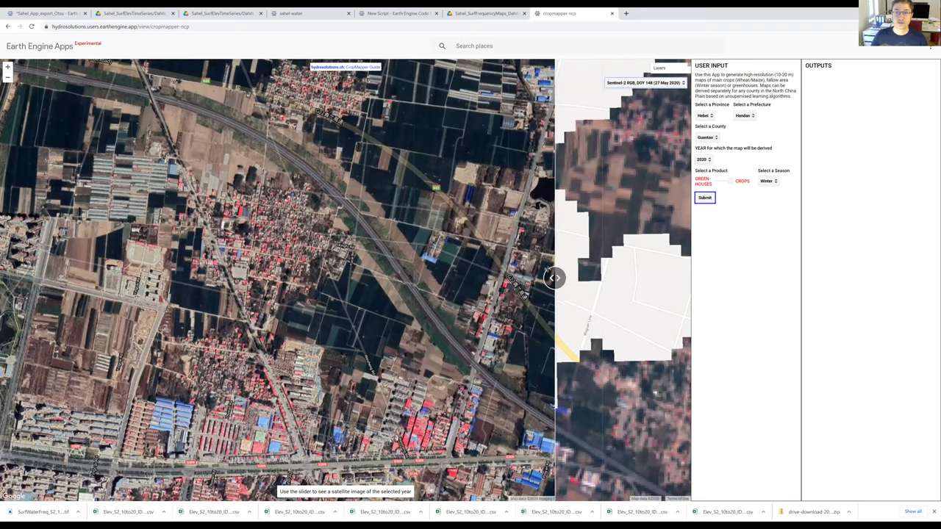
left_click_drag(605, 264, 413, 275)
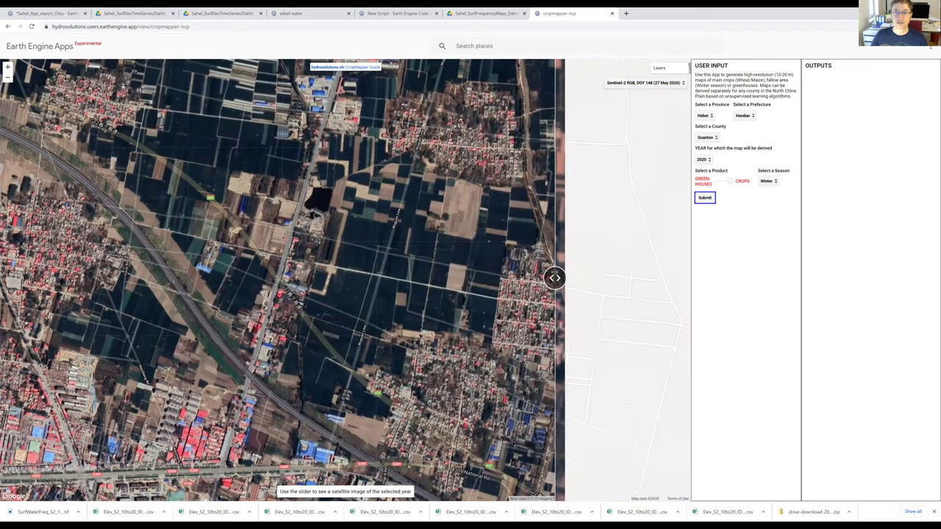
left_click_drag(554, 278, 390, 278)
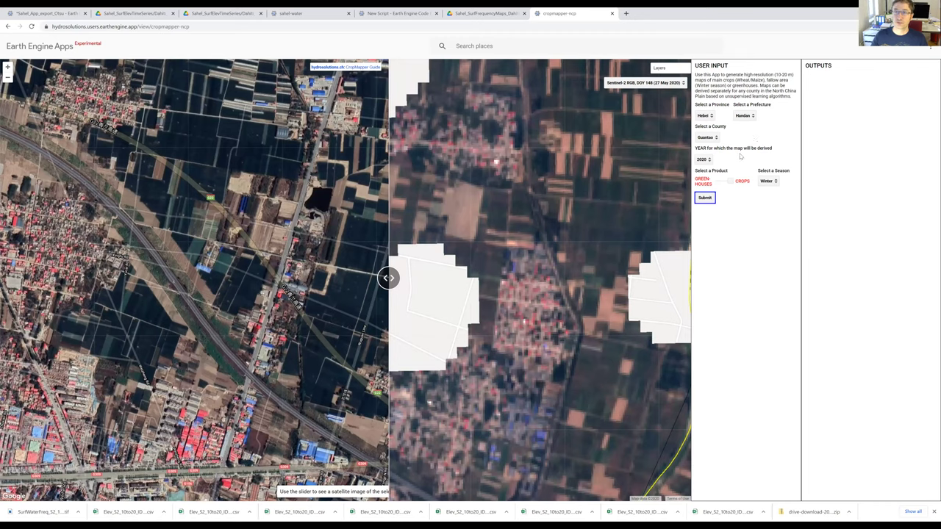
Keep 2020 as the year, Winter as the season and crops as the product.
left_click(708, 160)
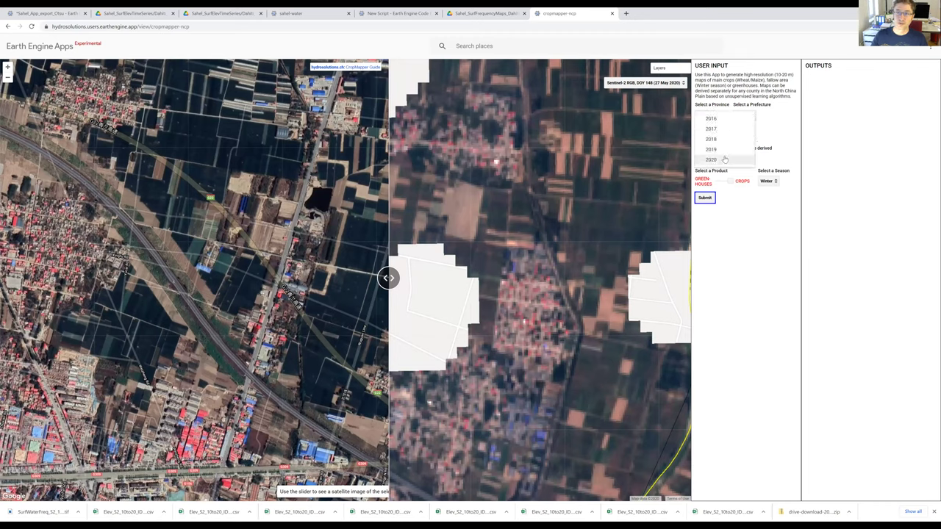
left_click(786, 160)
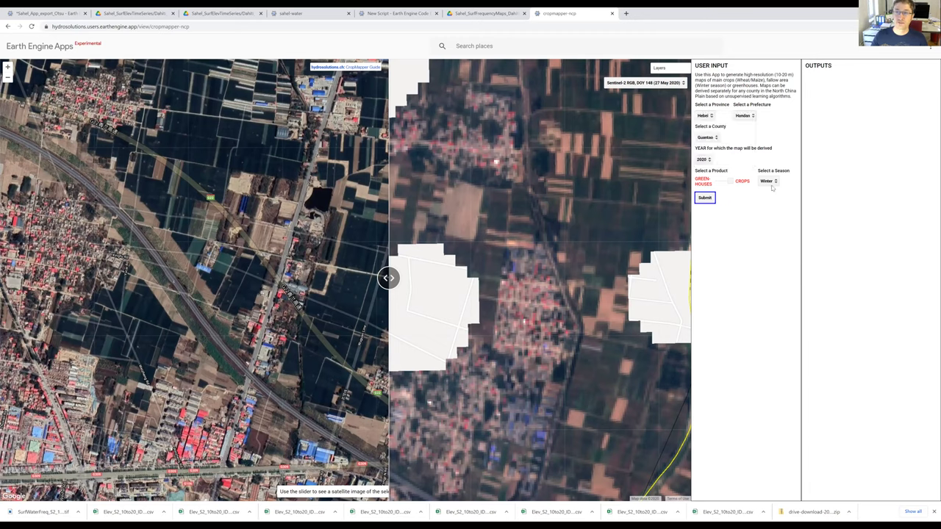
left_click(771, 183)
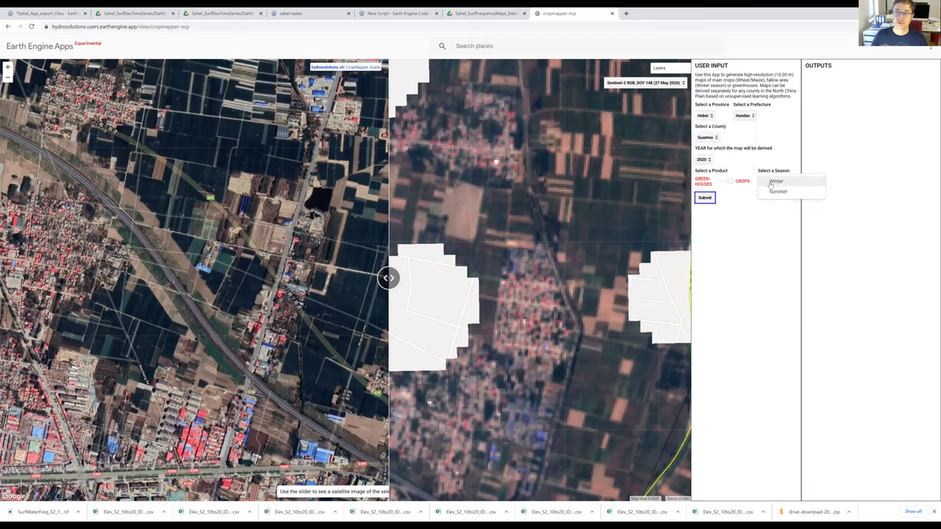
left_click(771, 181)
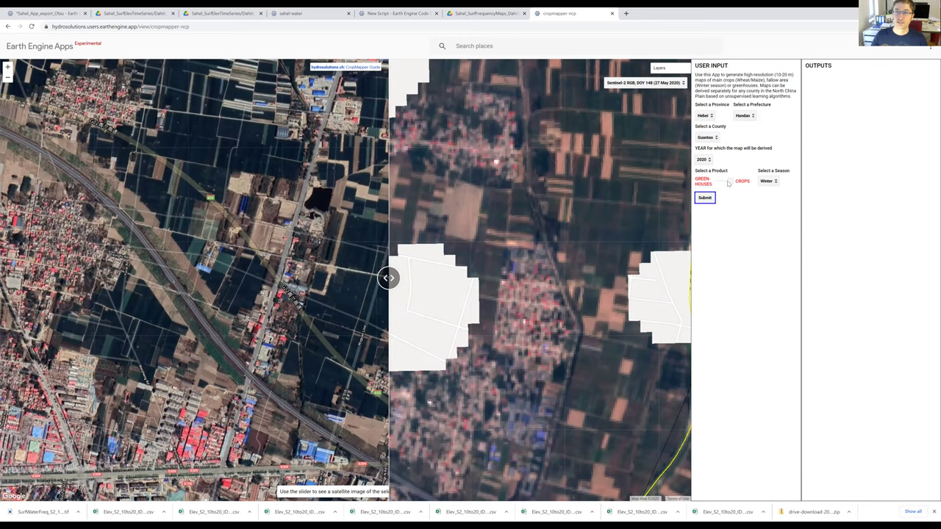
left_click_drag(733, 182, 709, 183)
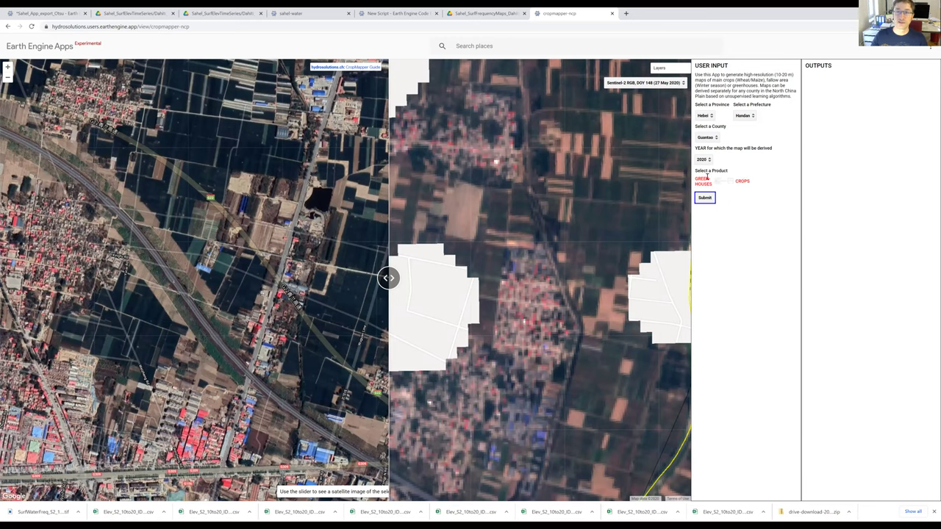
left_click(741, 181)
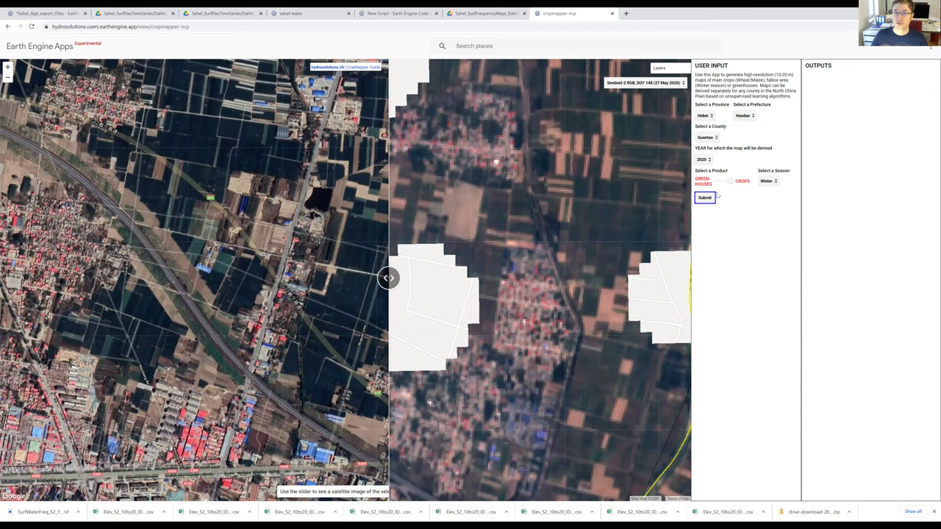
Set the prefecture to Handan and the county to Guantao.
left_click(710, 137)
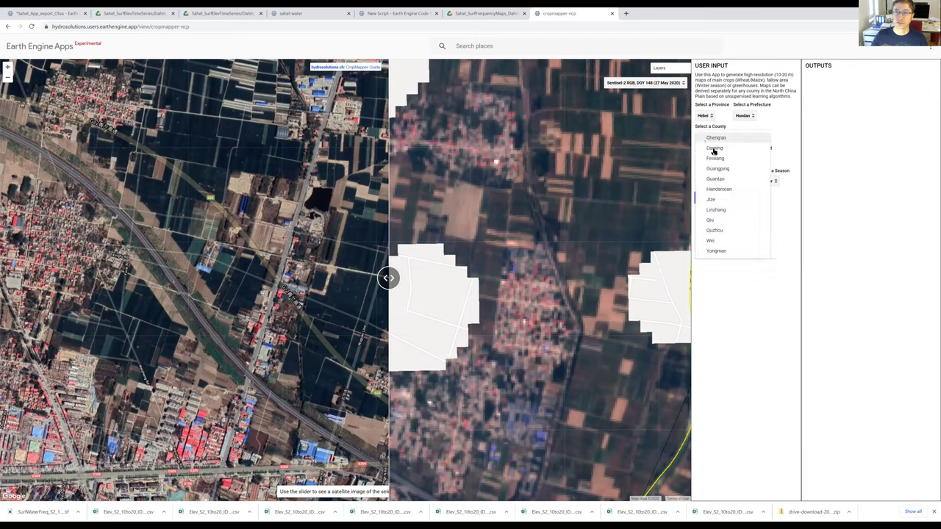
left_click(753, 120)
left_click(750, 118)
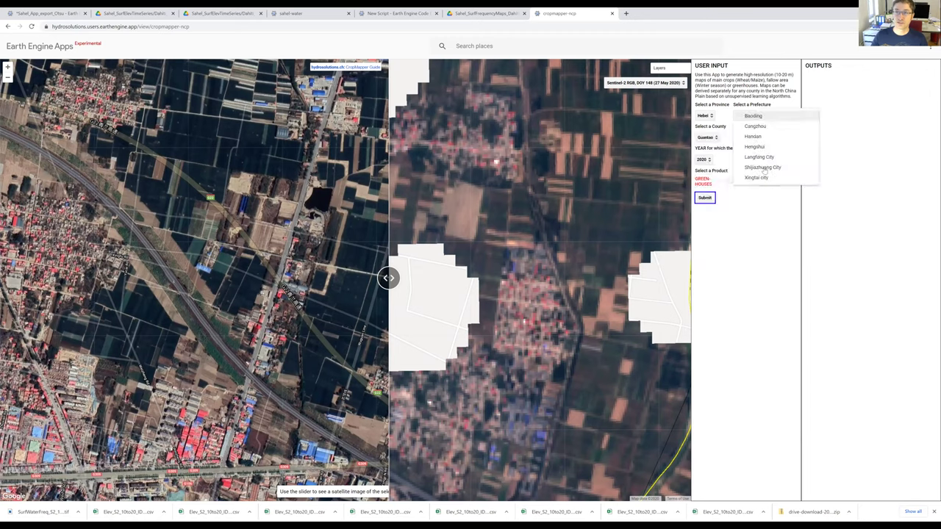
left_click(772, 120)
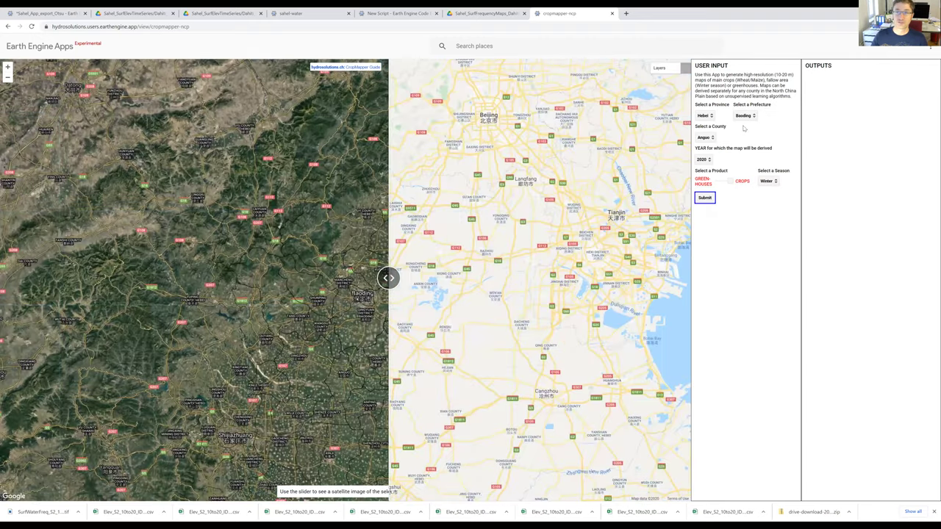
left_click(745, 116)
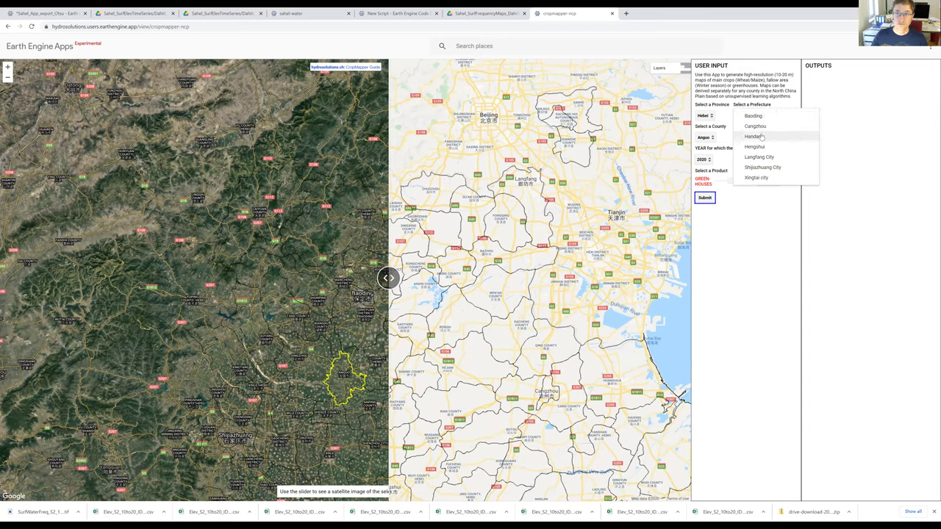
left_click(755, 137)
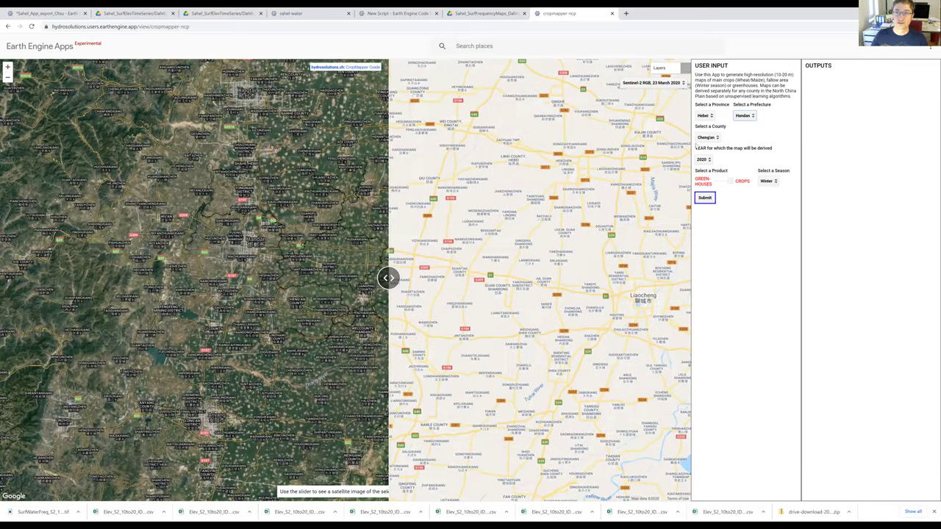
left_click(704, 137)
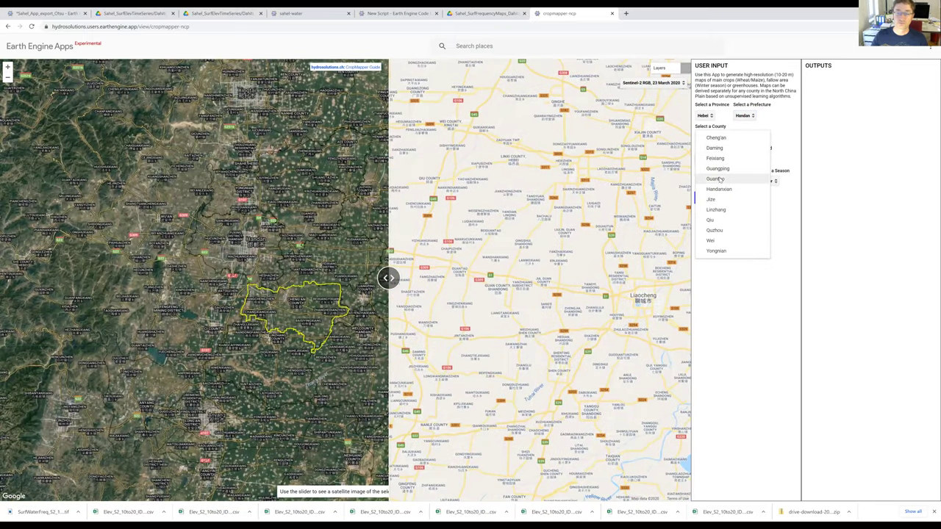
left_click(718, 178)
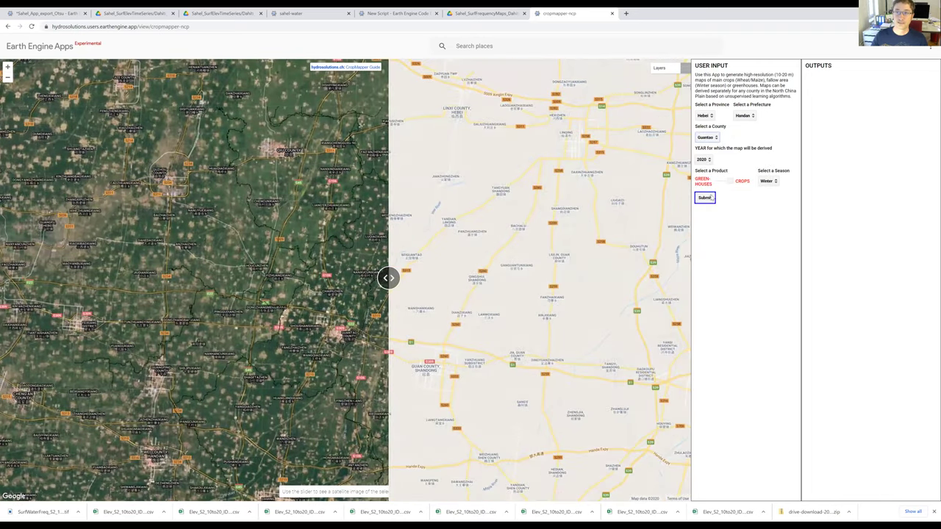
Submit the 2020 winter crop mapping for Guantao.
left_click(710, 198)
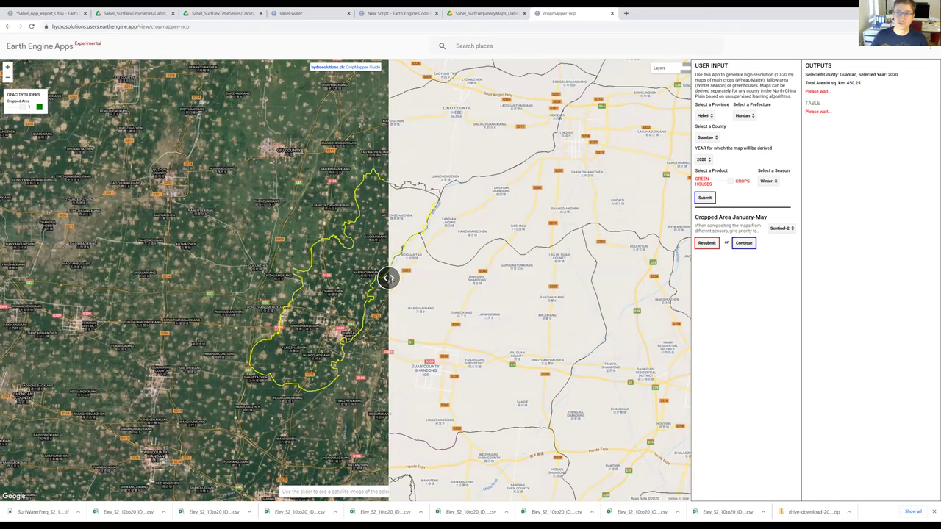
left_click_drag(388, 278, 549, 277)
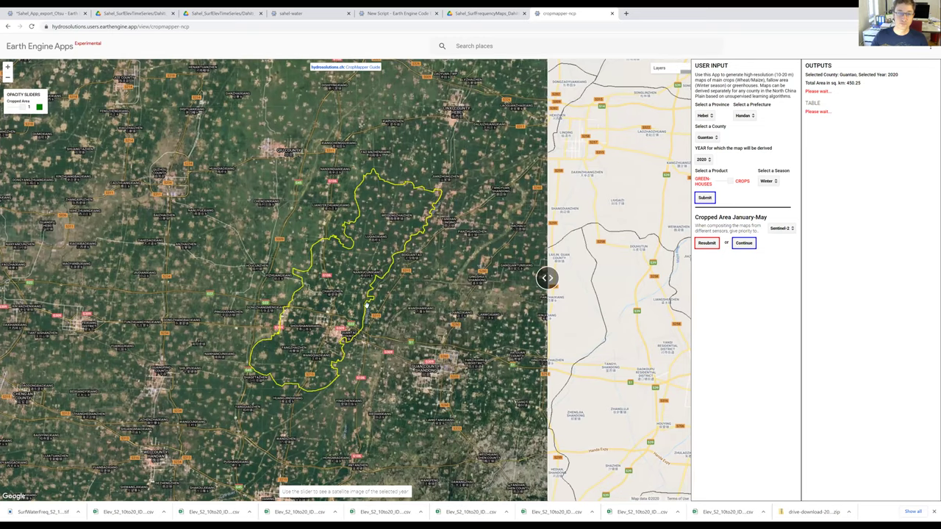
scroll(363, 303, "up", 1)
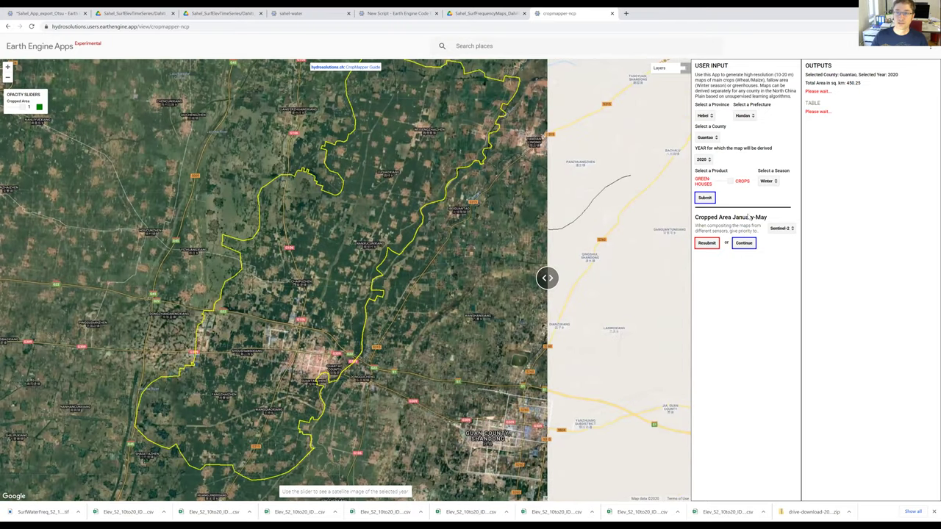
Keep Sentinel-2 as priority sensor and accept the 252.02 km² cropped area.
left_click(775, 231)
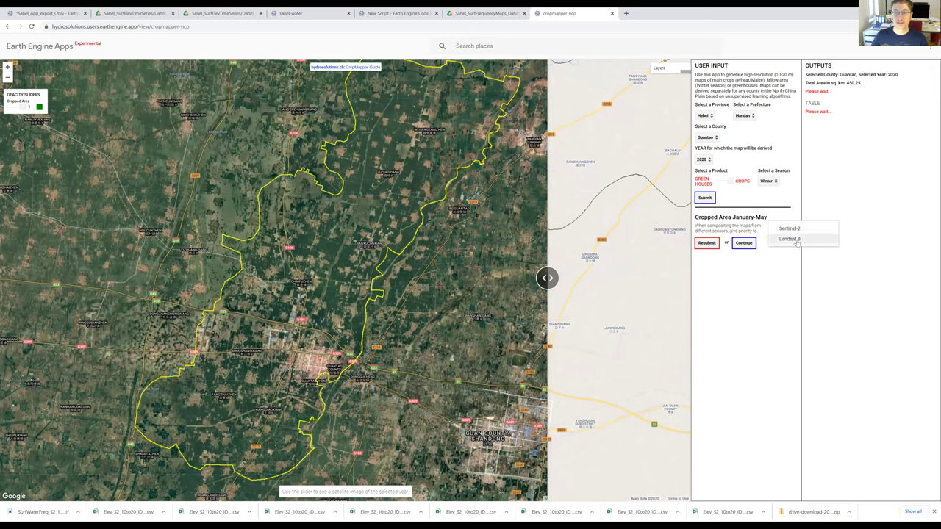
left_click(748, 224)
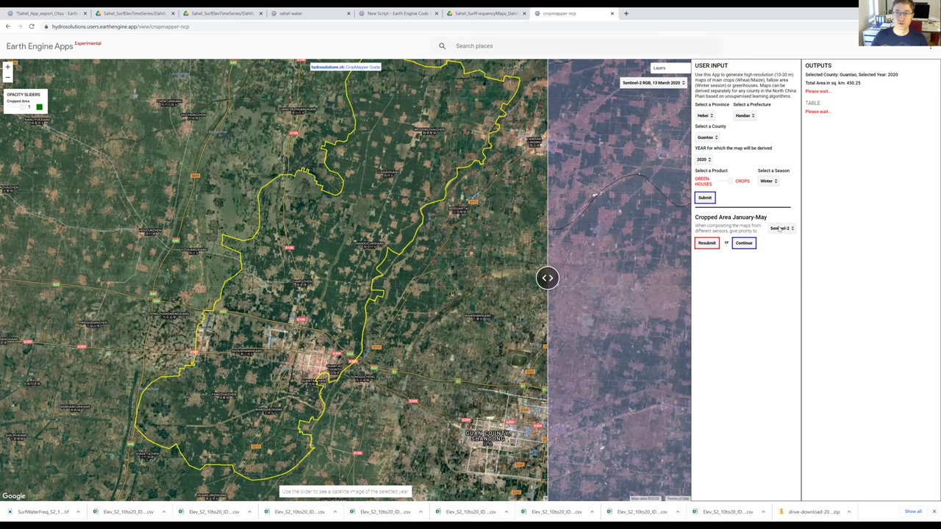
left_click(778, 230)
left_click(782, 228)
left_click(743, 245)
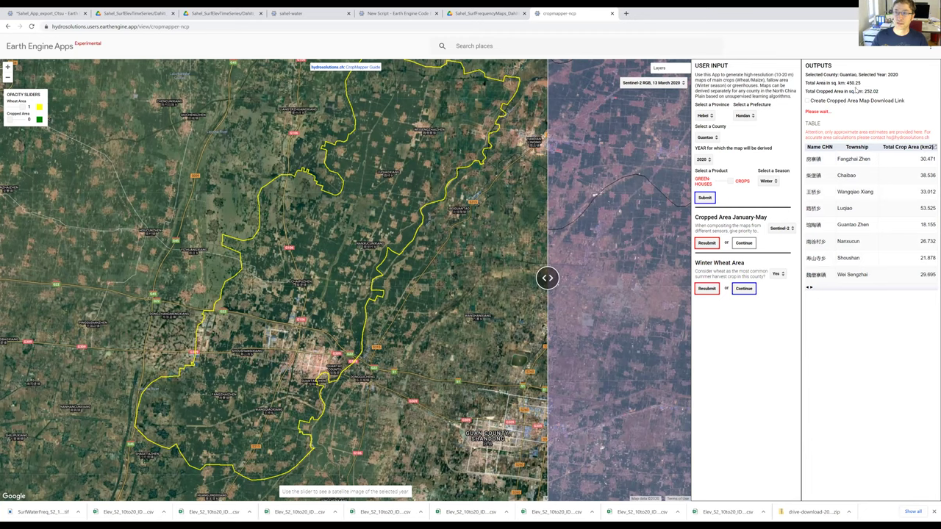
Review the cropped total and Chaibao row, then continue to the 183.91 km² winter wheat result.
left_click_drag(855, 91, 882, 92)
left_click(868, 295)
left_click_drag(852, 175, 856, 176)
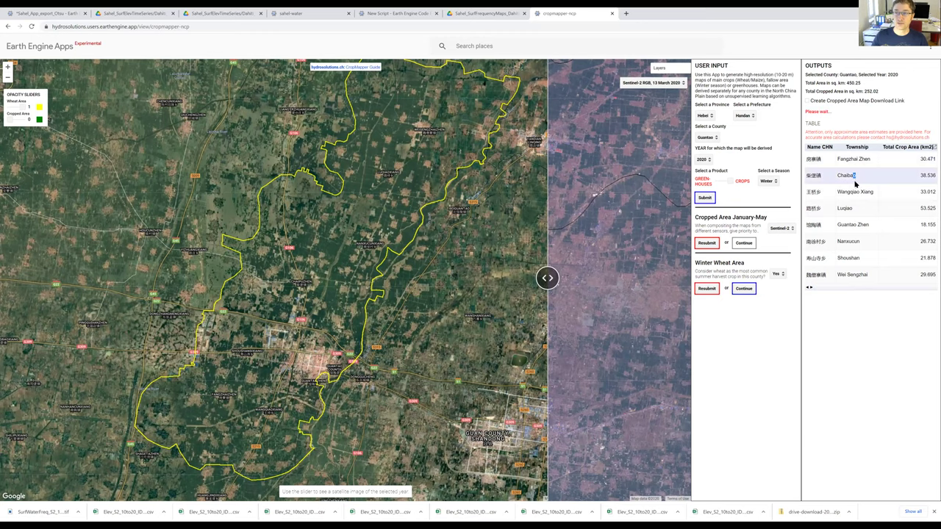
left_click(744, 288)
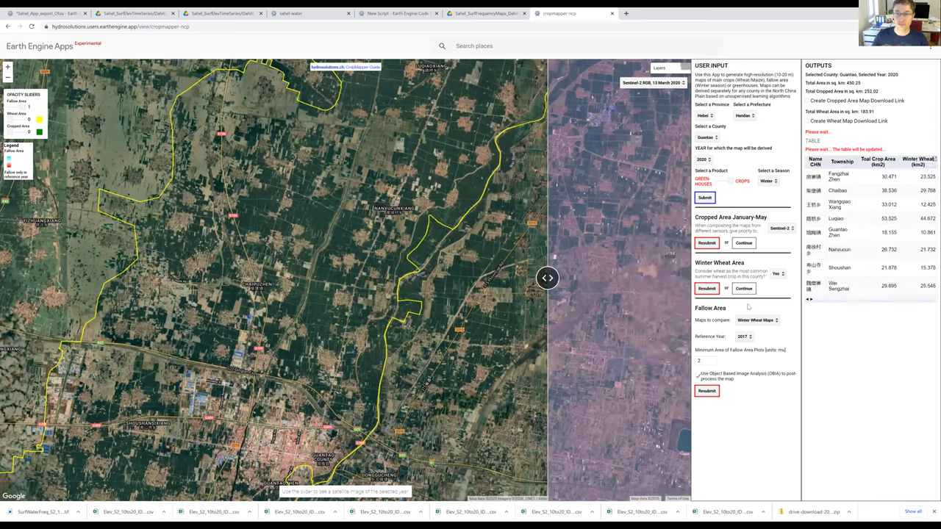
left_click(745, 338)
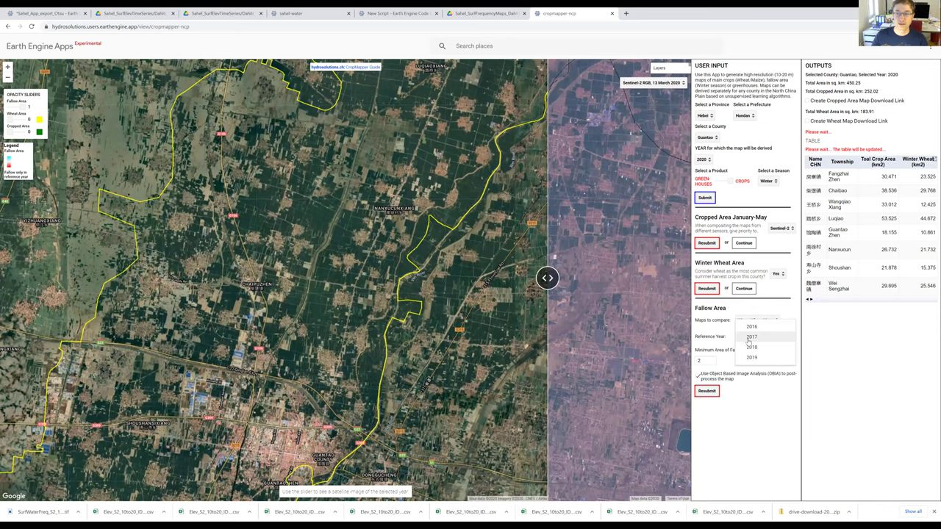
Keep 2017 as the fallow reference year and Winter Wheat Maps as the comparison.
left_click(725, 343)
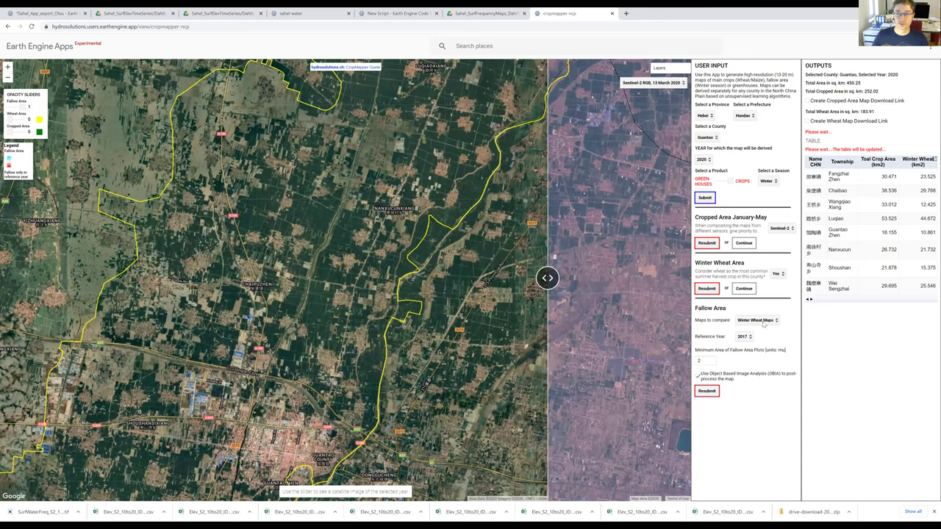
left_click(765, 322)
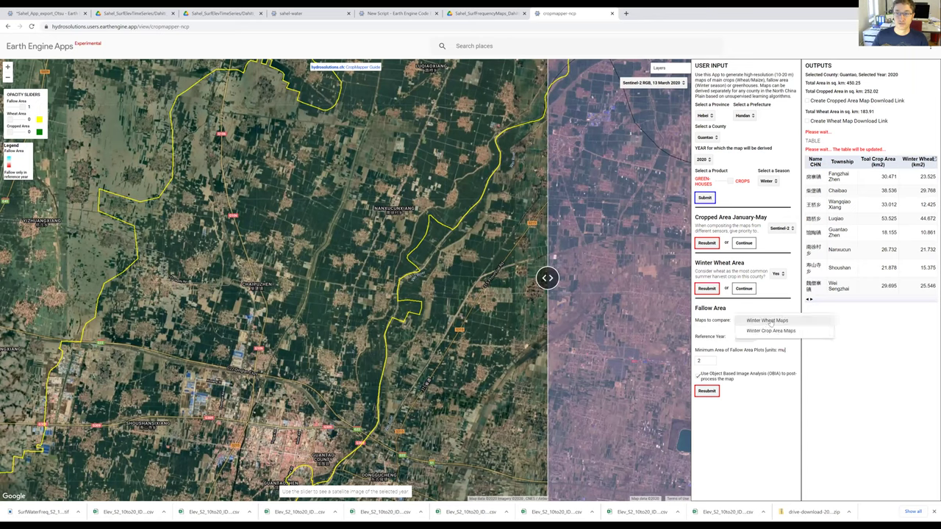
left_click(720, 320)
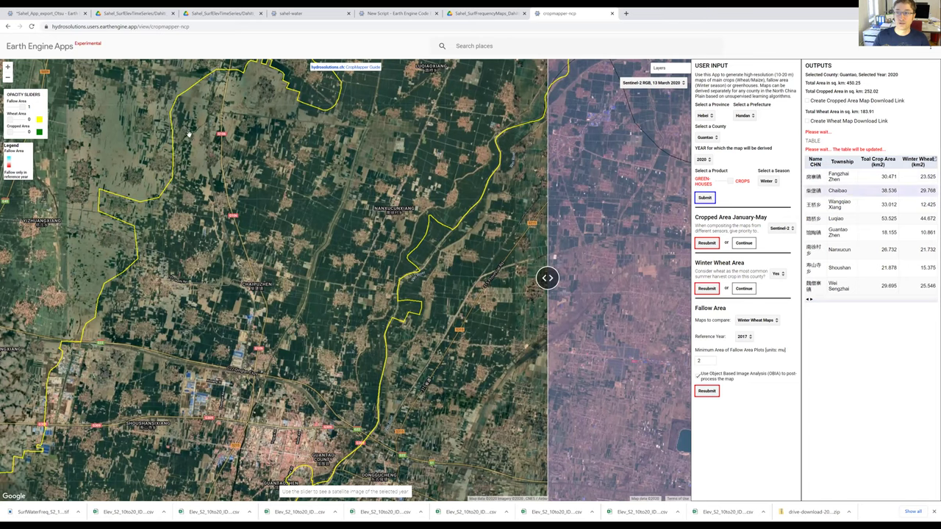
Raise Cropped Area and Wheat Area opacity to 1 and fallow to 0.99, swiping overlays across the map.
left_click_drag(10, 134, 29, 132)
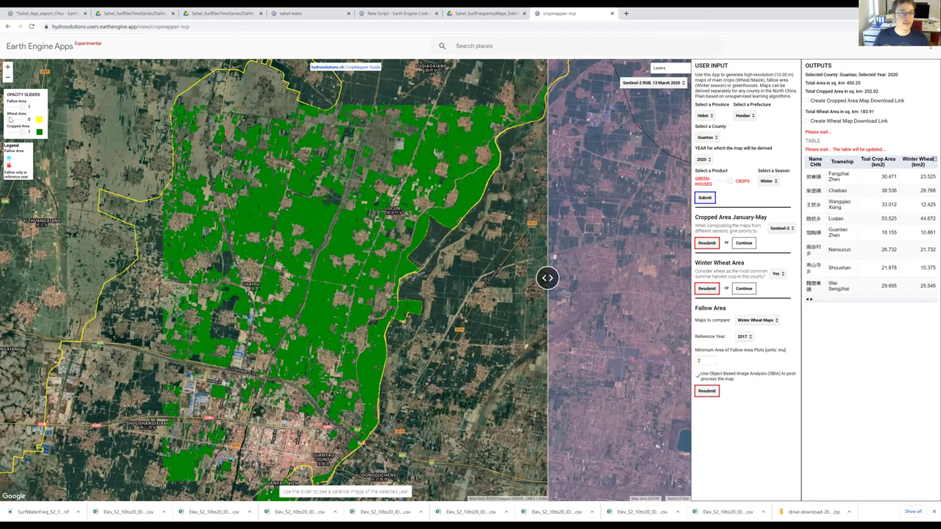
left_click_drag(11, 119, 21, 120)
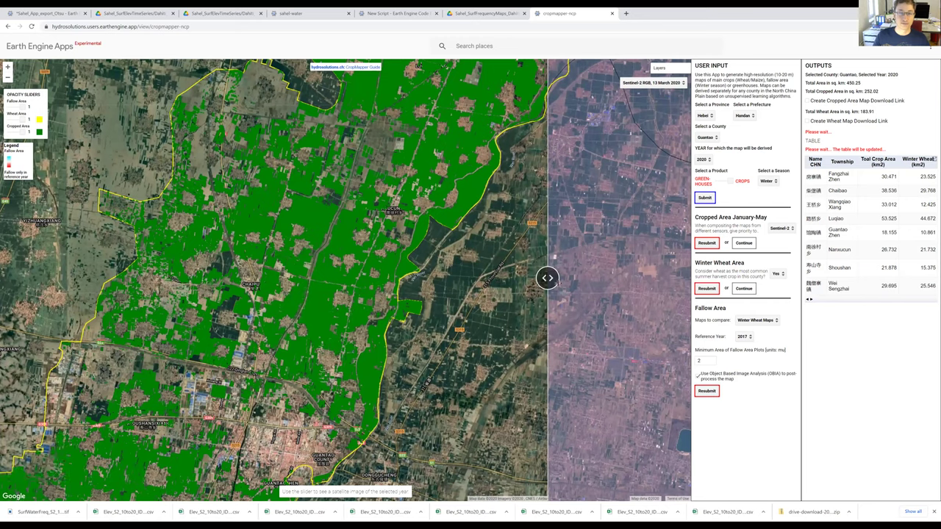
left_click_drag(547, 278, 602, 277)
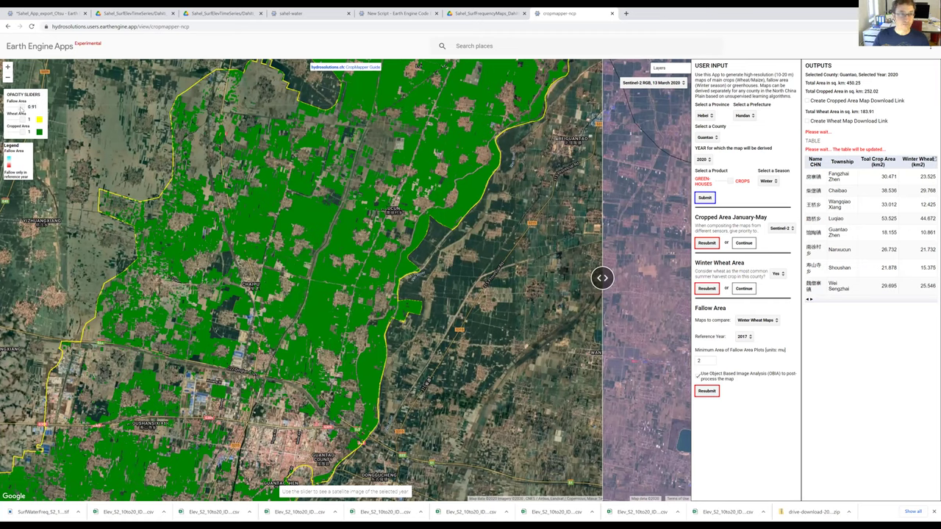
mouse_move(24, 108)
left_mouse_down()
mouse_move(9, 109)
mouse_move(32, 108)
left_mouse_up()
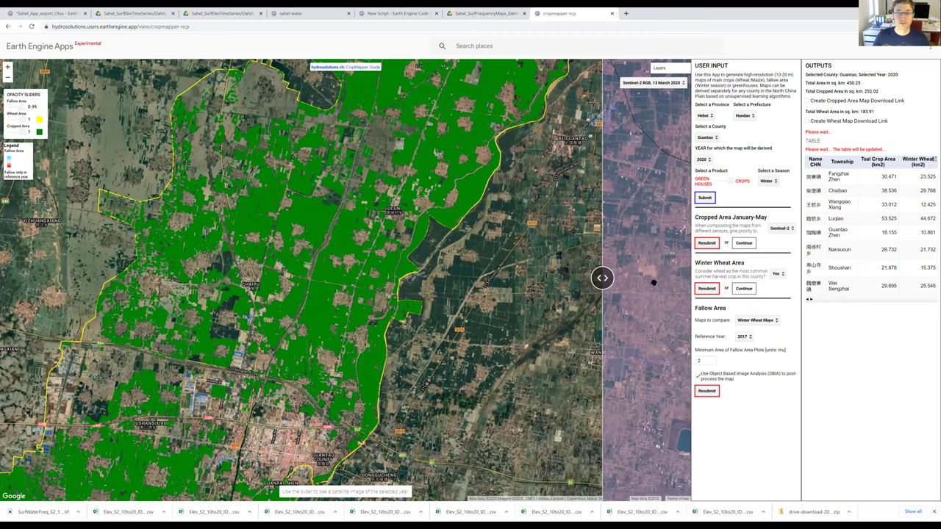
left_click_drag(602, 278, 705, 284)
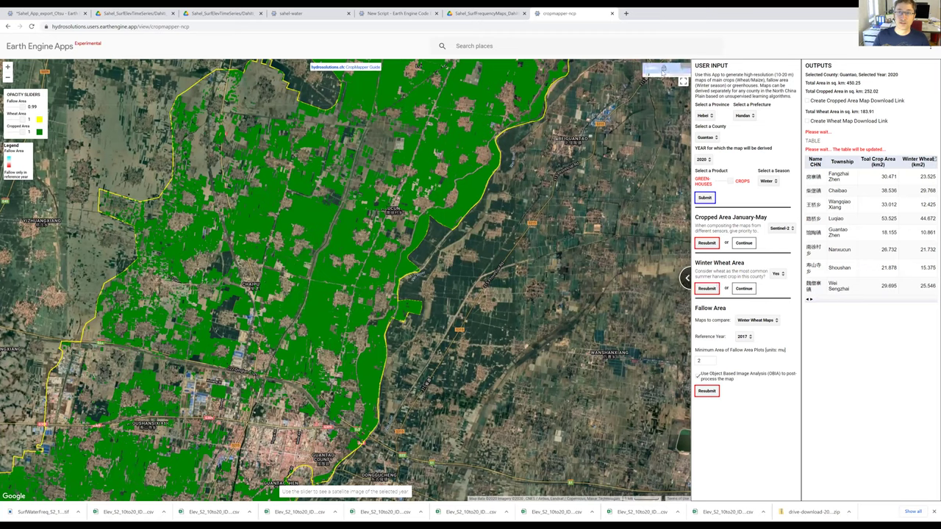
Compare the yellow fallow patches, totalling 20.60 km², against the Sentinel-2 RGB image.
mouse_move(664, 74)
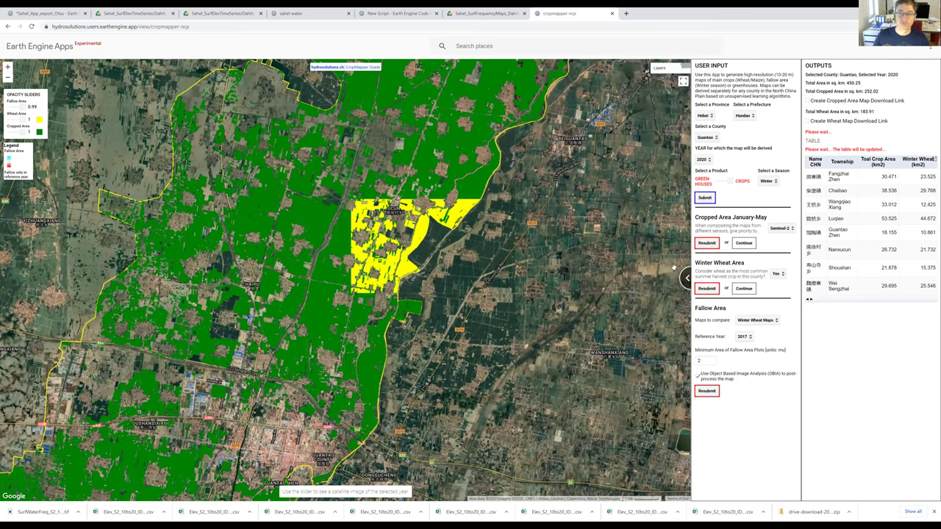
left_click_drag(685, 276, 522, 278)
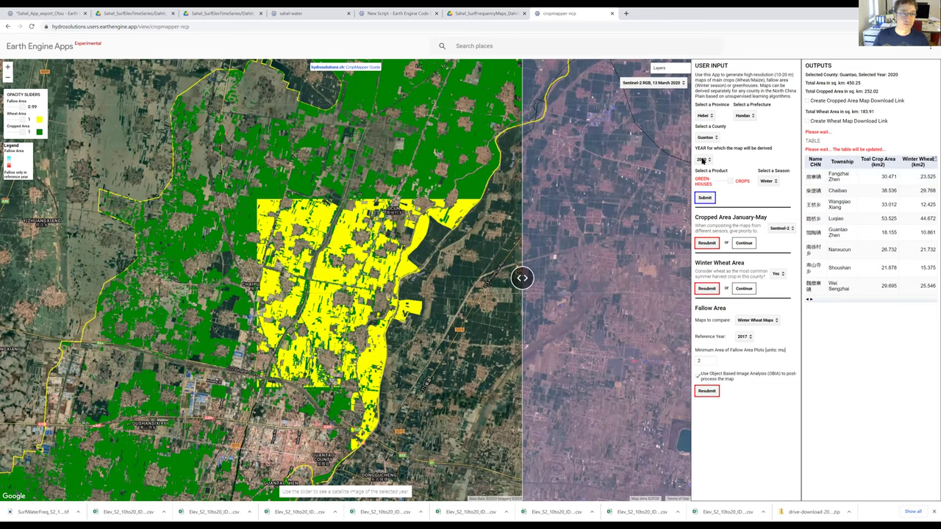
left_click_drag(523, 278, 552, 278)
left_click(702, 289)
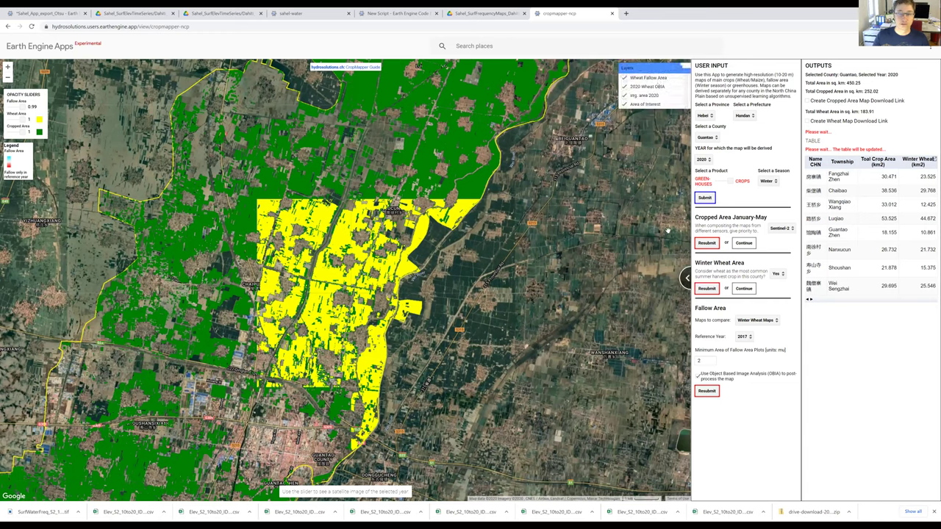
left_click_drag(623, 294, 535, 308)
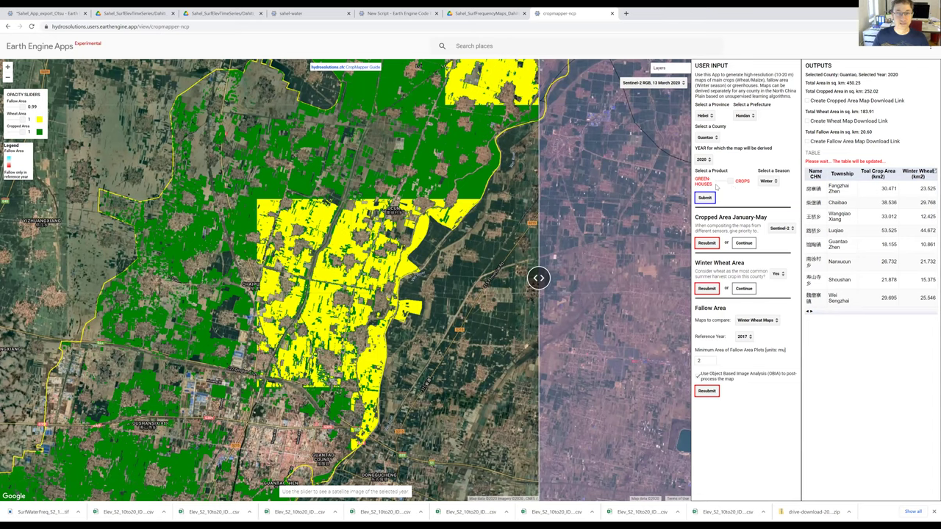
Rerun Guantao's crop mapping for the Summer season, keeping Sentinel-2 as priority sensor.
left_click(770, 182)
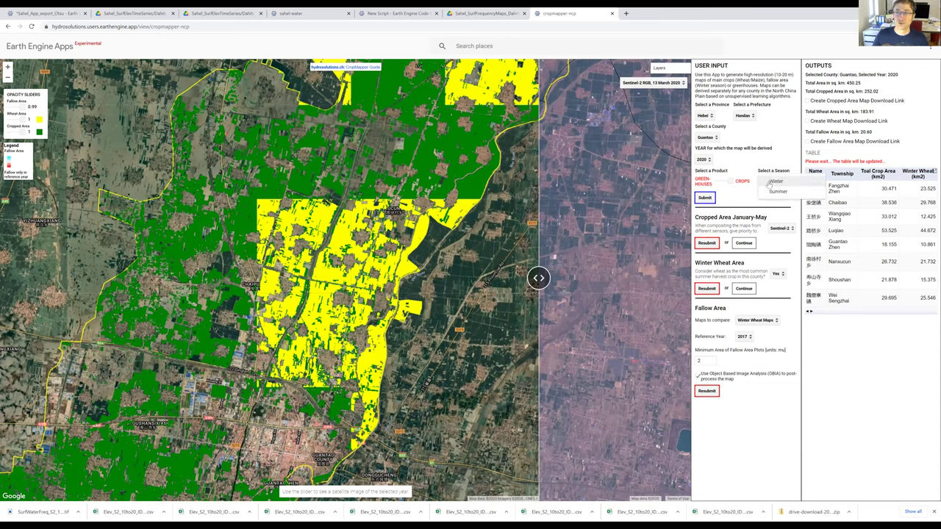
left_click(776, 195)
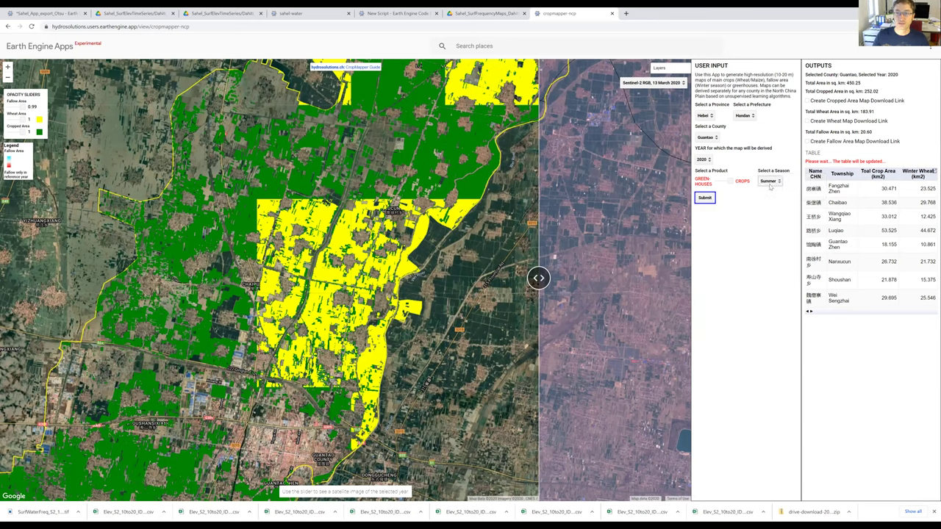
left_click(706, 198)
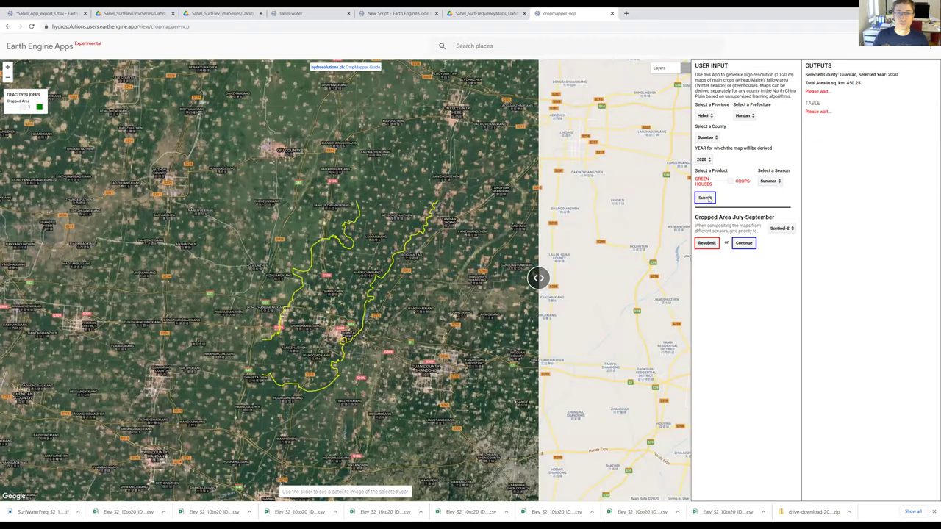
left_click(787, 232)
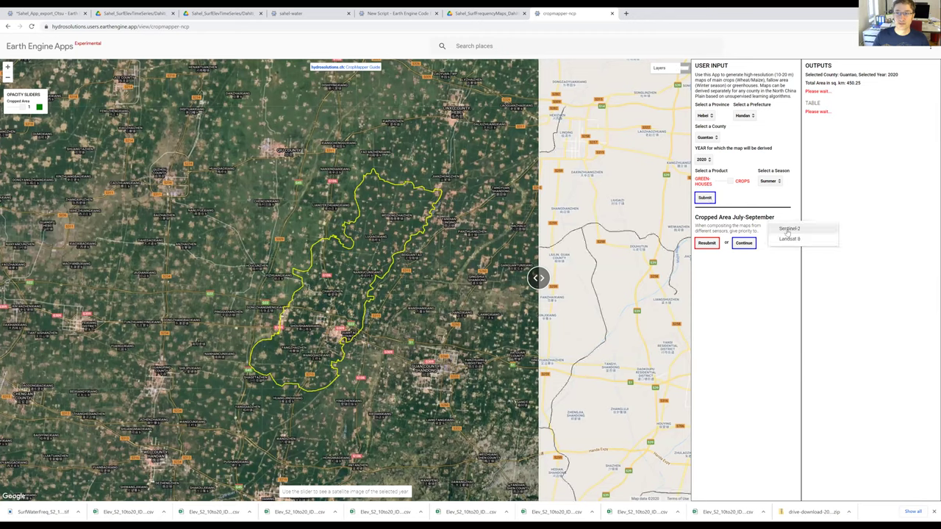
left_click(746, 225)
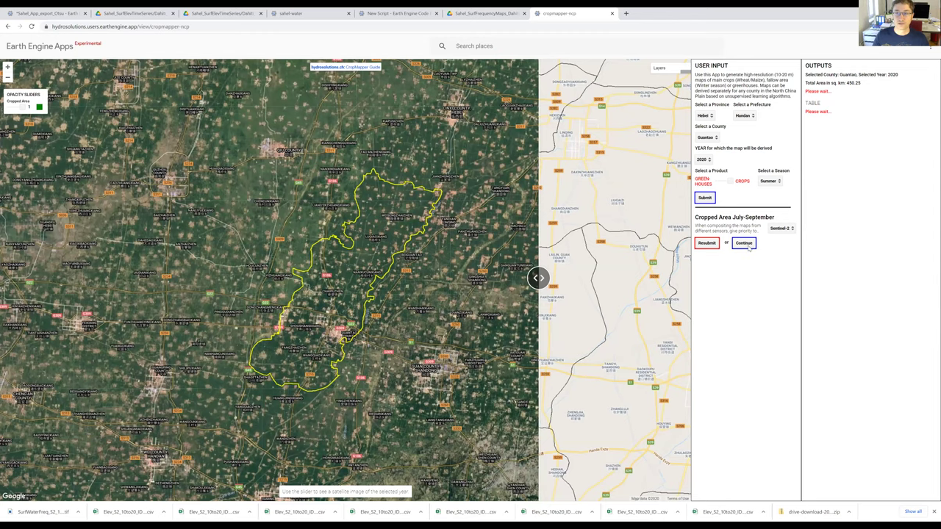
Accept Guantao's 353.29 km² summer cropped area, set maize as main crop to Yes, and request a map download link.
left_click(749, 248)
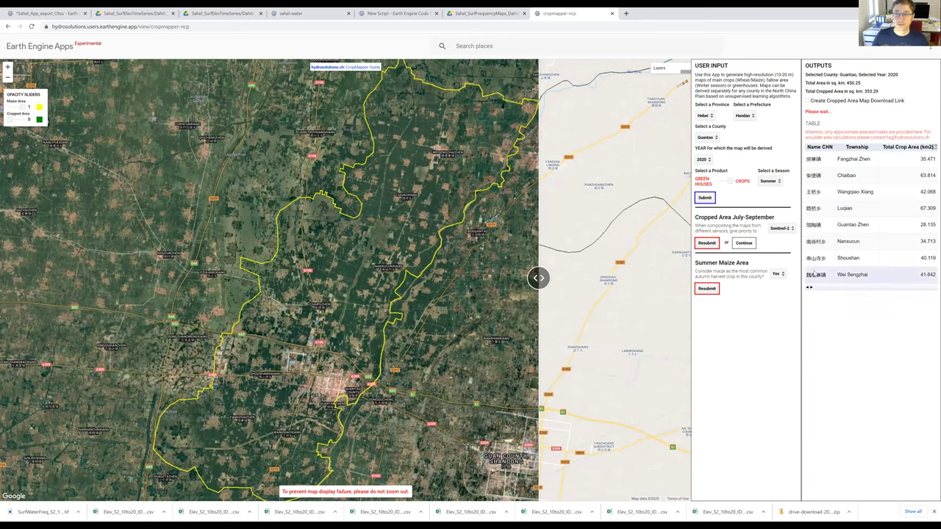
left_click(777, 276)
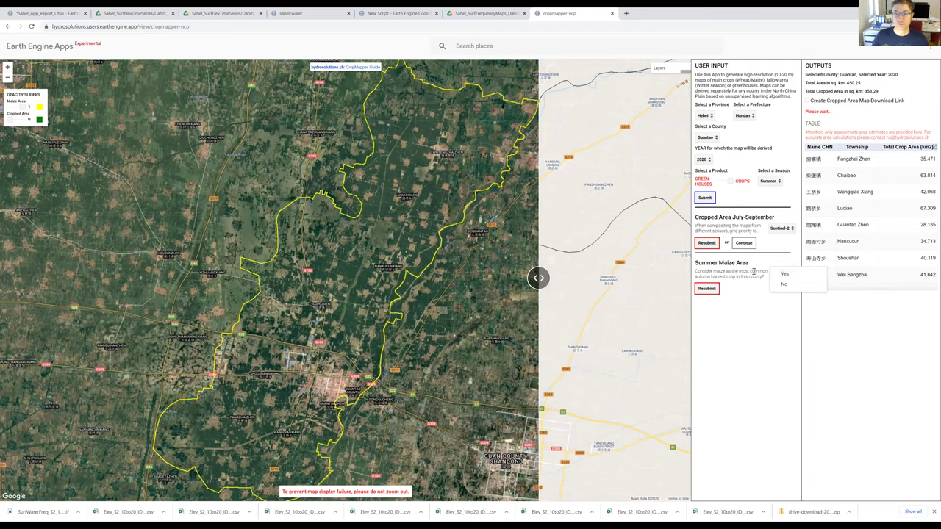
left_click(754, 273)
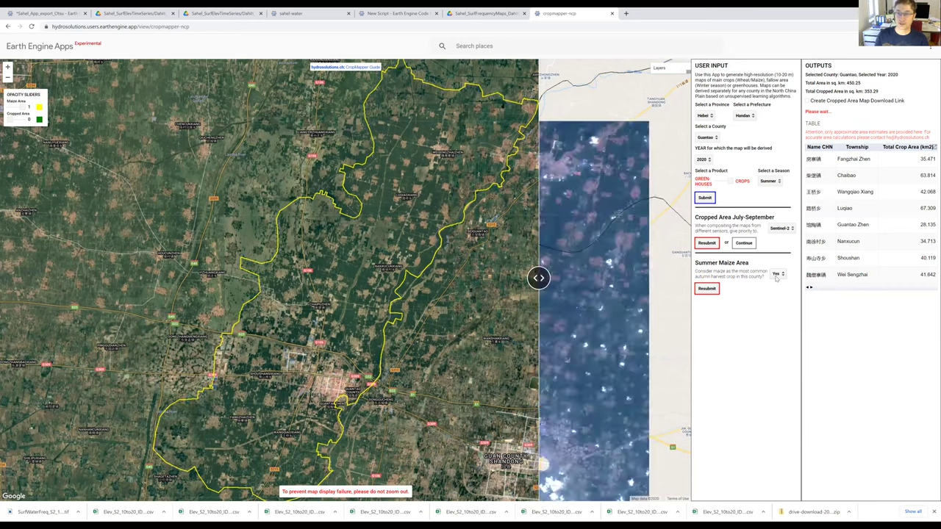
left_click(775, 275)
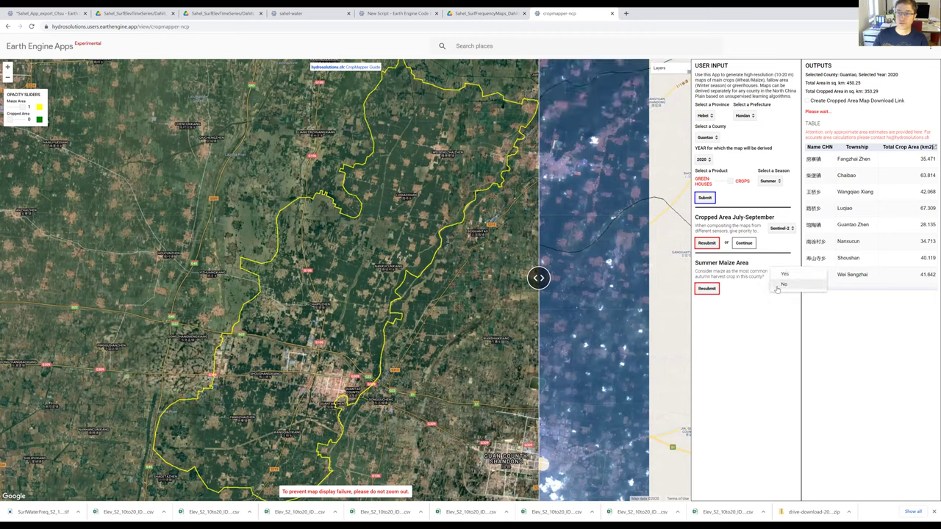
left_click(745, 274)
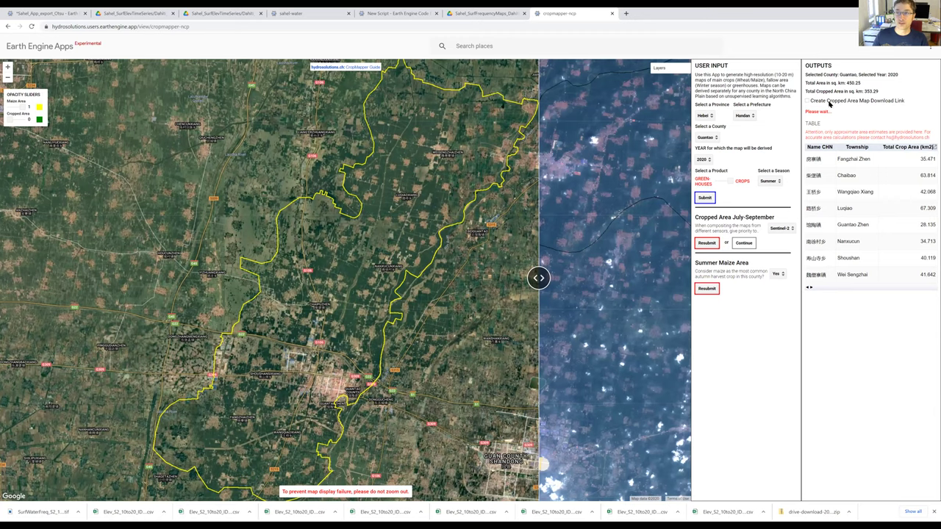
left_click(809, 100)
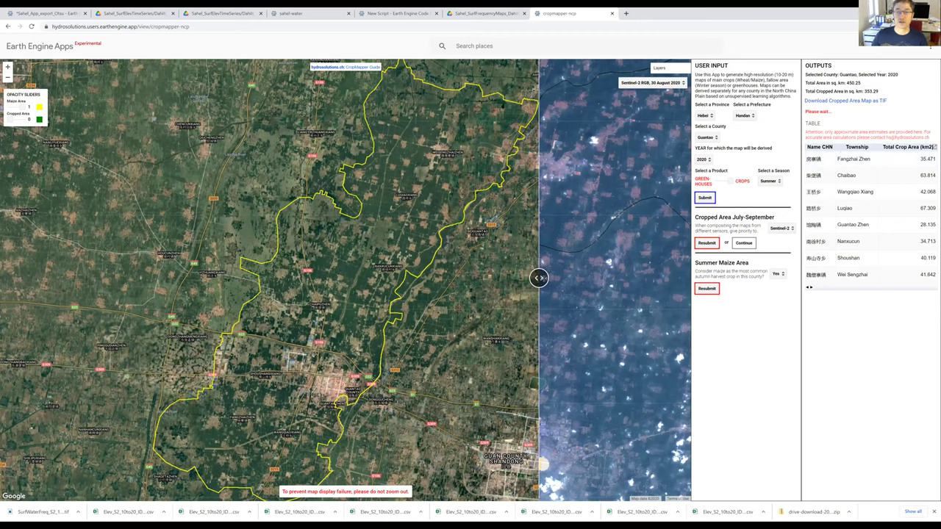
Raise the Cropped Area layer opacity from 0 to 1 so the yellow maize patches show over Guantao.
left_click_drag(539, 278, 547, 313)
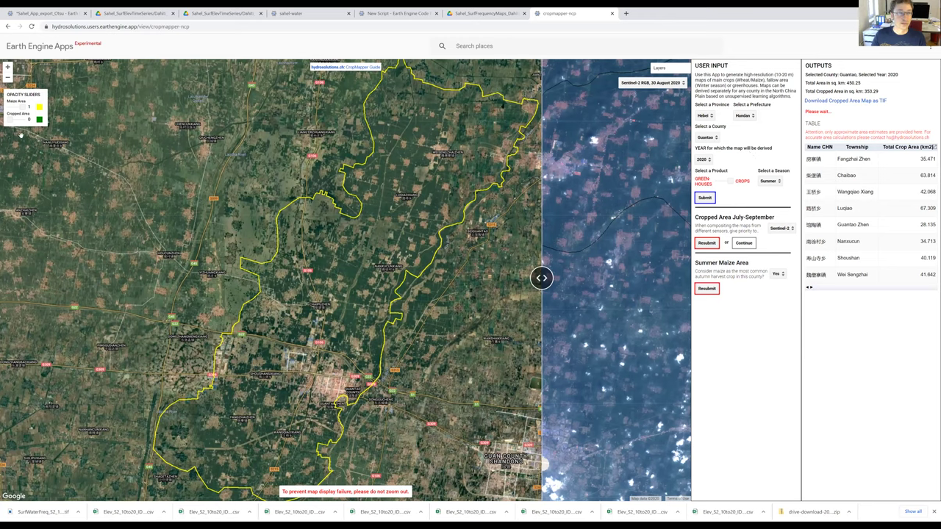
left_click_drag(10, 122, 30, 124)
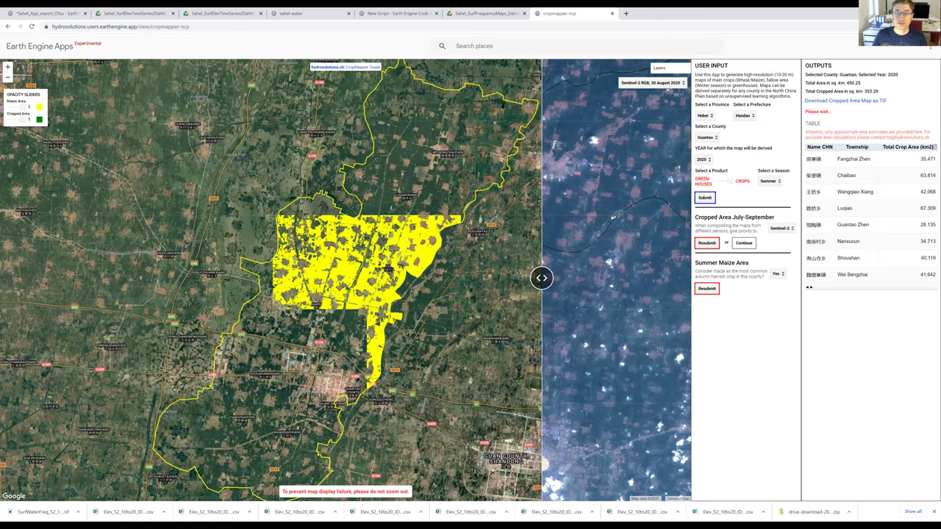
Shift the swipe divider to compare the crop map with the satellite image, keeping the 30 August 2020 Sentinel-2 date.
left_click_drag(541, 277, 396, 277)
left_click_drag(262, 278, 510, 277)
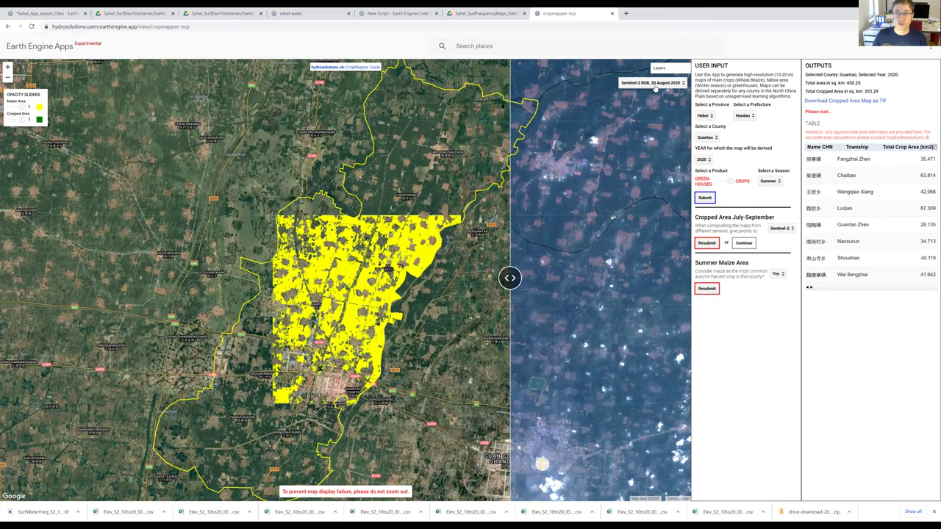
left_click(656, 87)
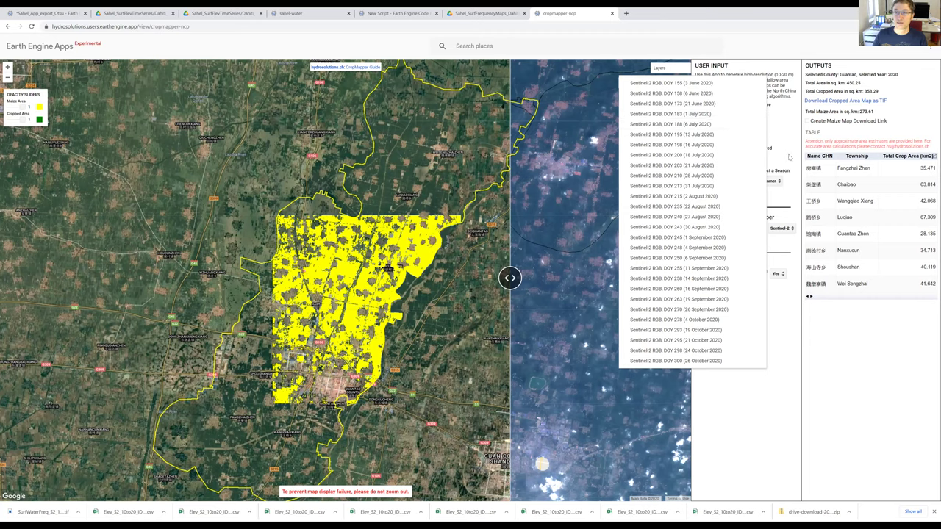
left_click(789, 156)
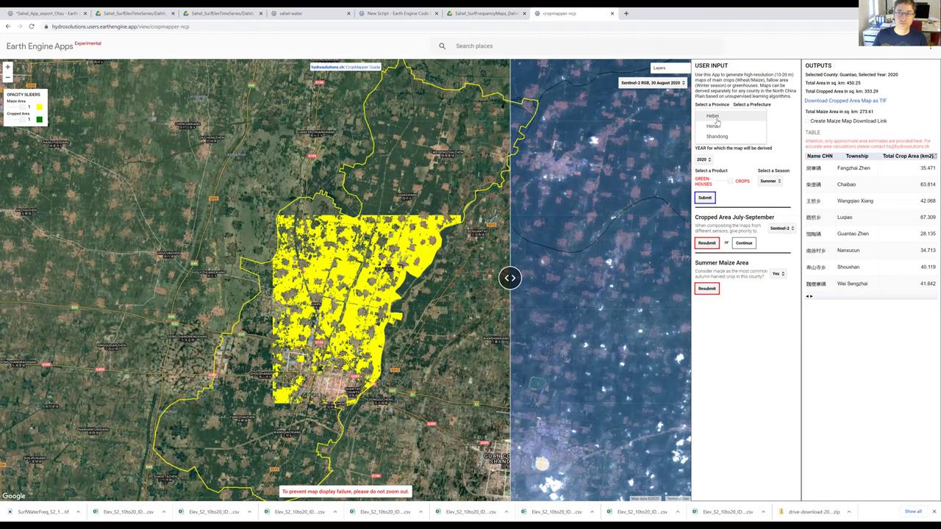
Select Hebei province, Cangzhou prefecture, Renqiu county, and the Winter season.
left_click(712, 116)
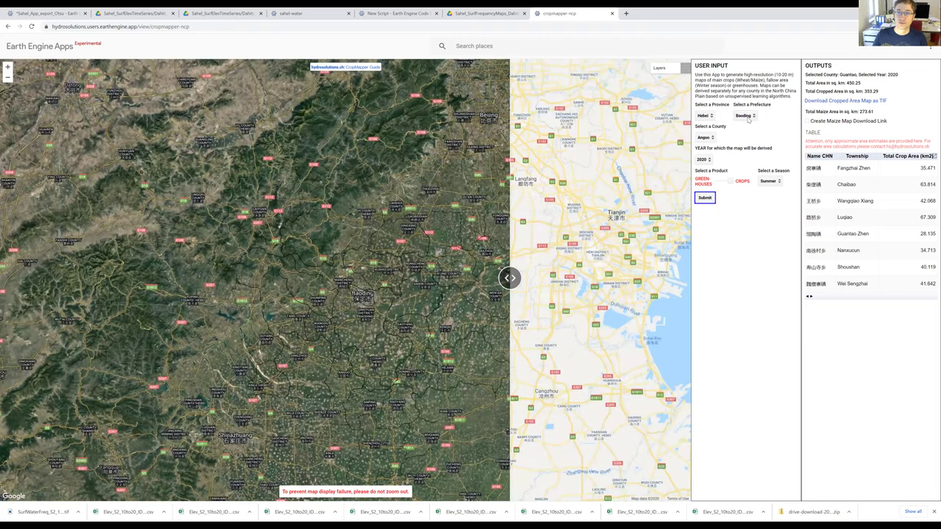
left_click(749, 110)
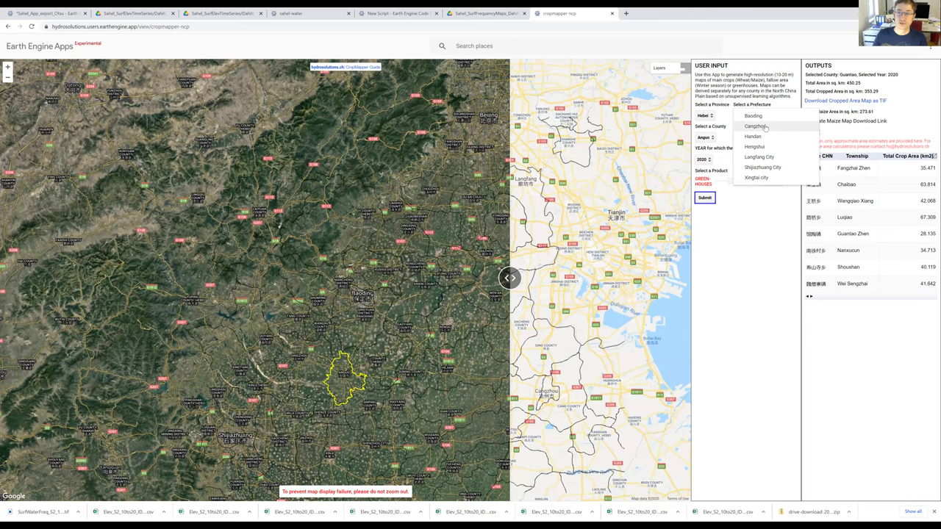
left_click(764, 127)
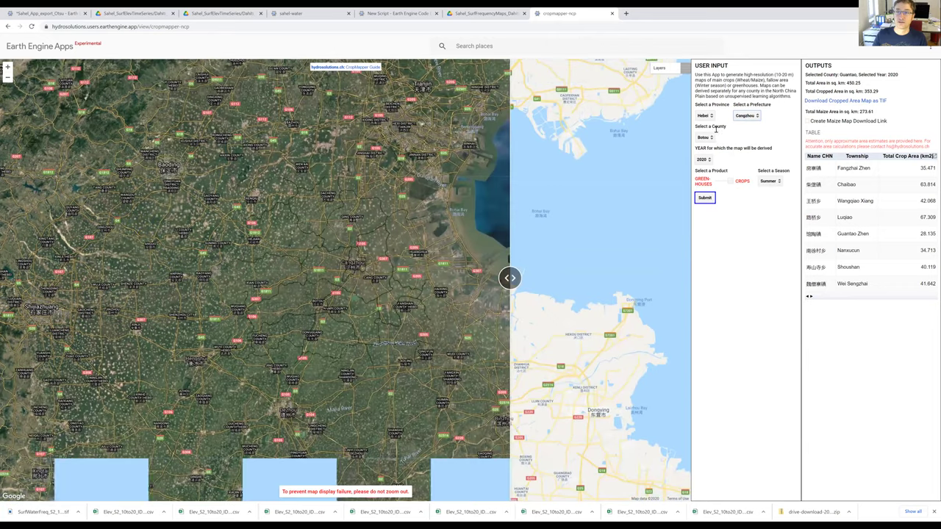
left_click(704, 137)
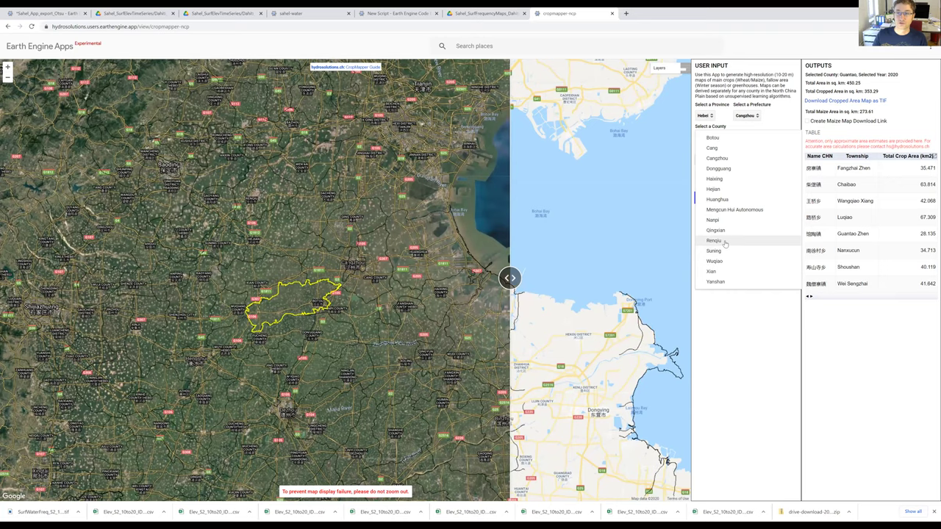
left_click(713, 240)
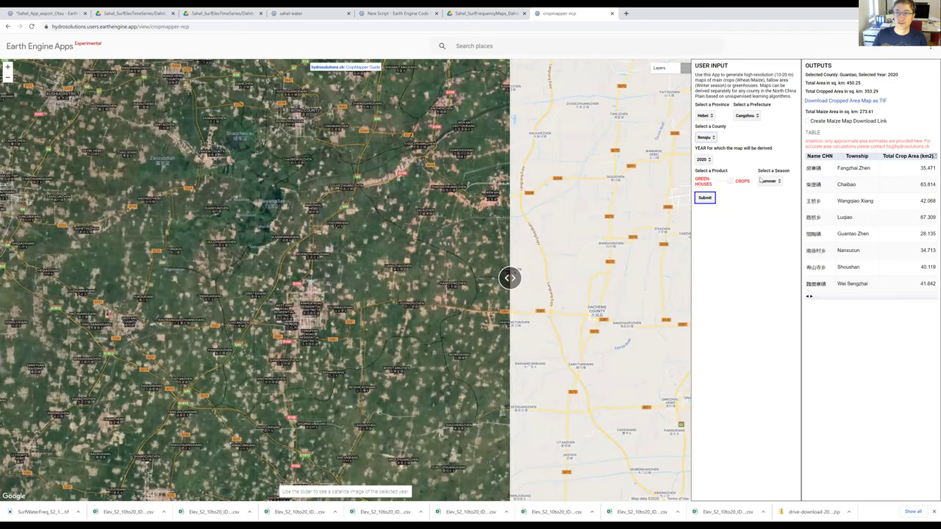
left_click(764, 181)
left_click(765, 174)
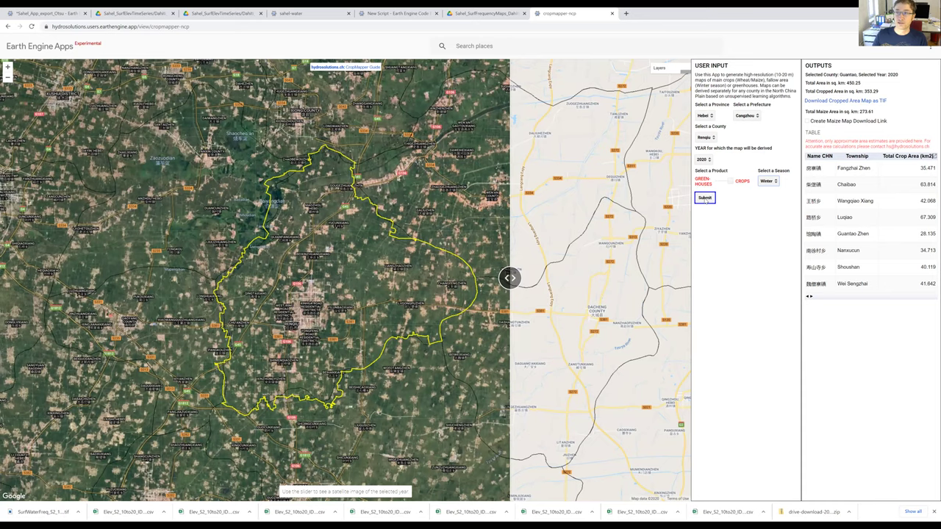
Submit the Renqiu 2020 winter mapping and widen the satellite side of the swipe view.
left_click(705, 199)
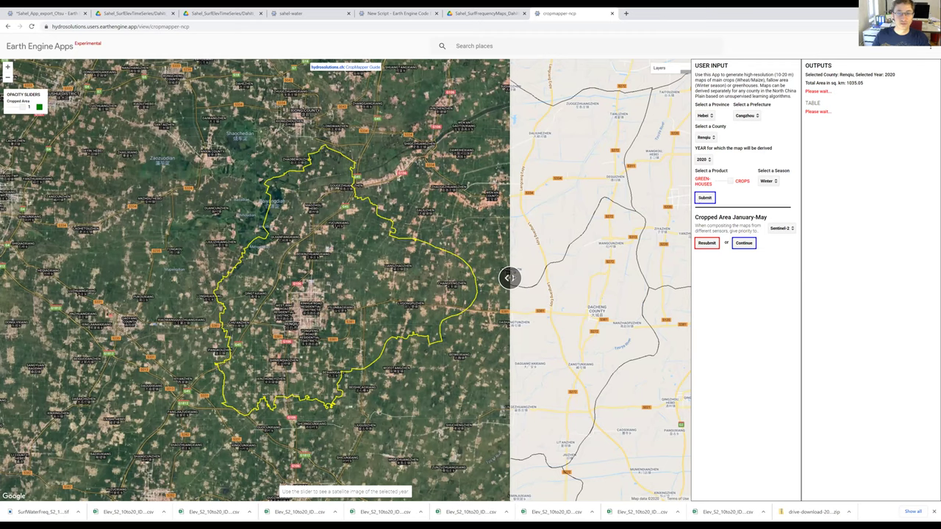
left_click_drag(510, 277, 530, 278)
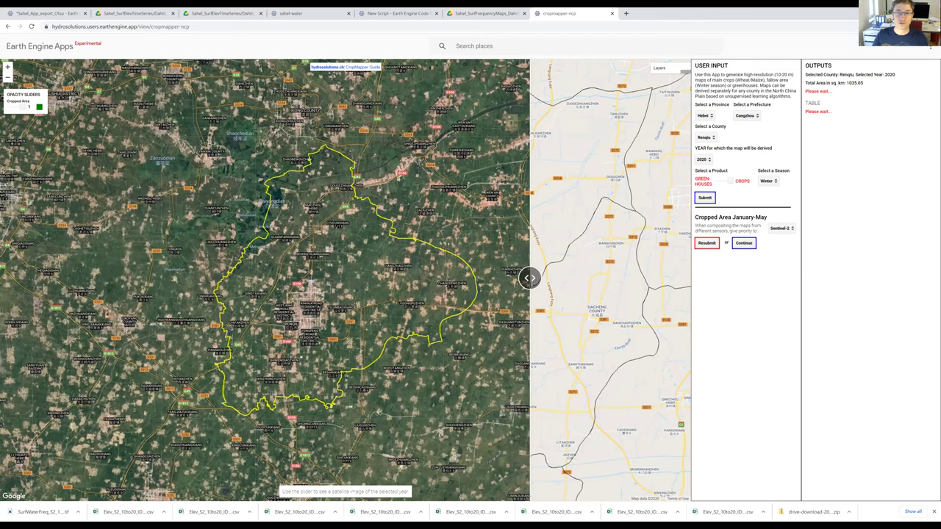
mouse_move(529, 278)
left_mouse_down()
mouse_move(563, 279)
mouse_move(543, 277)
left_mouse_up()
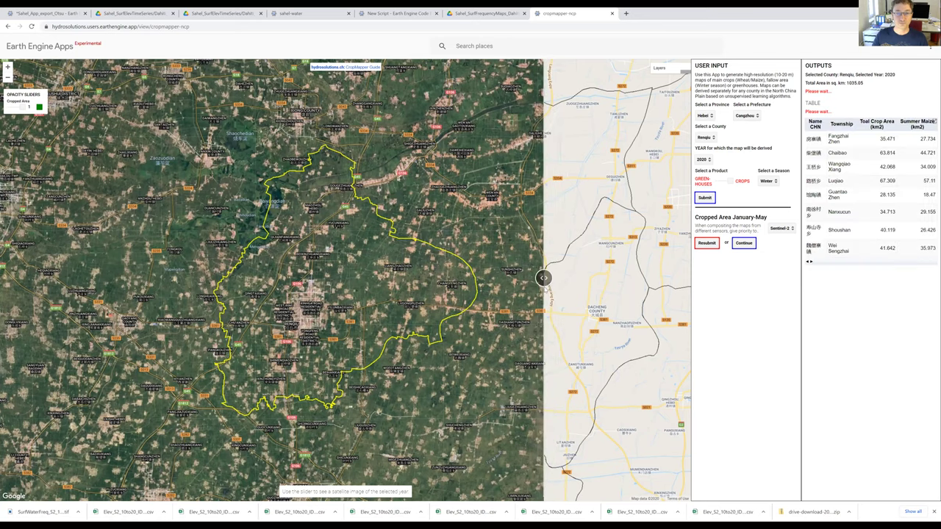